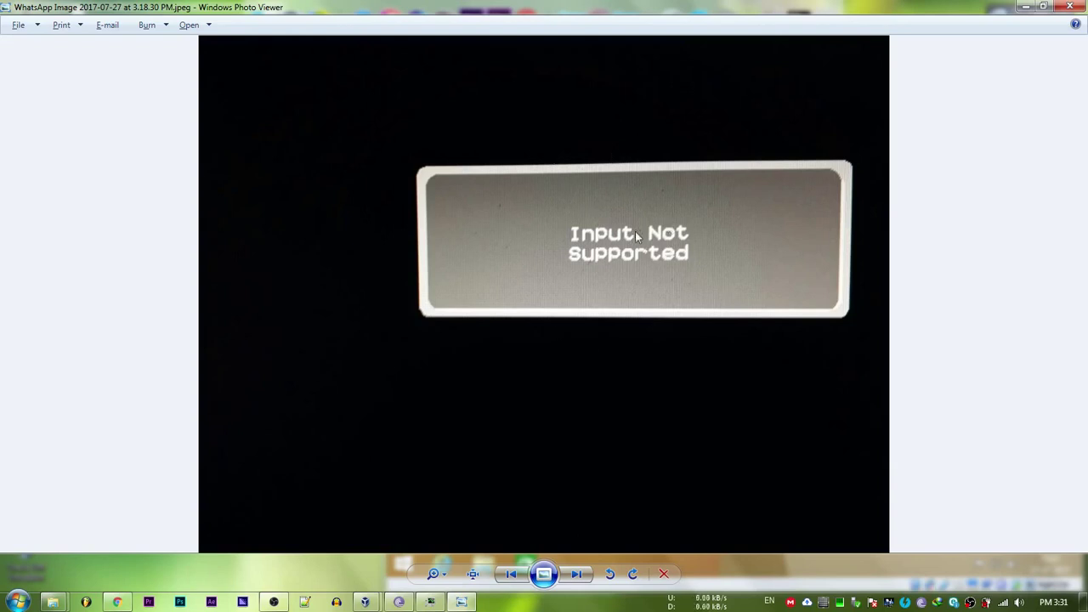
Browse the photos of monitor errors, viewing the No Signal and Input Not Supported examples
left_click(577, 575)
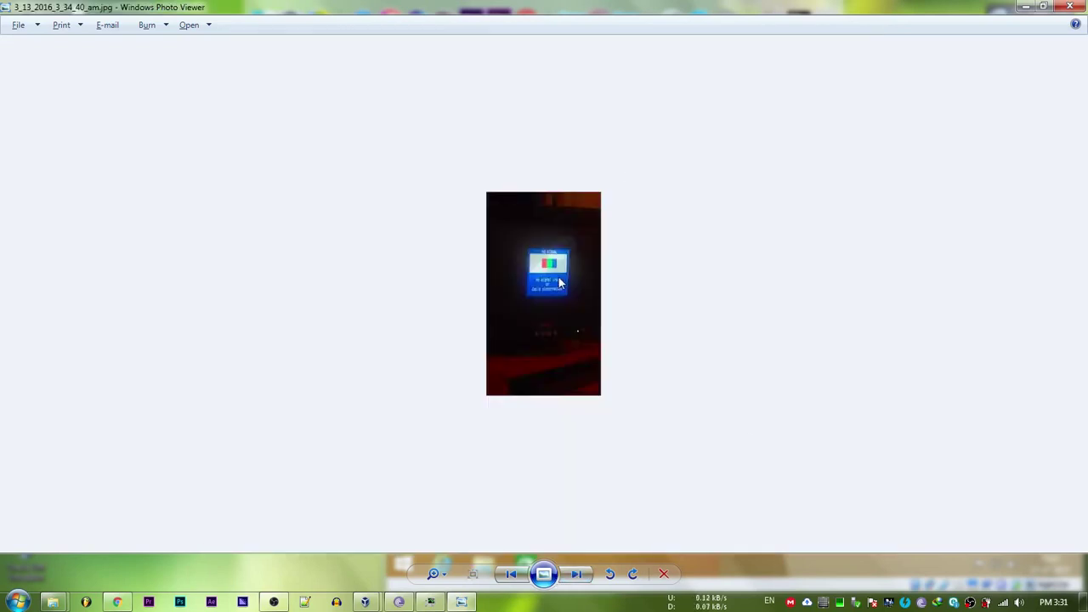
scroll(542, 293, "up", 3)
scroll(510, 249, "down", 3)
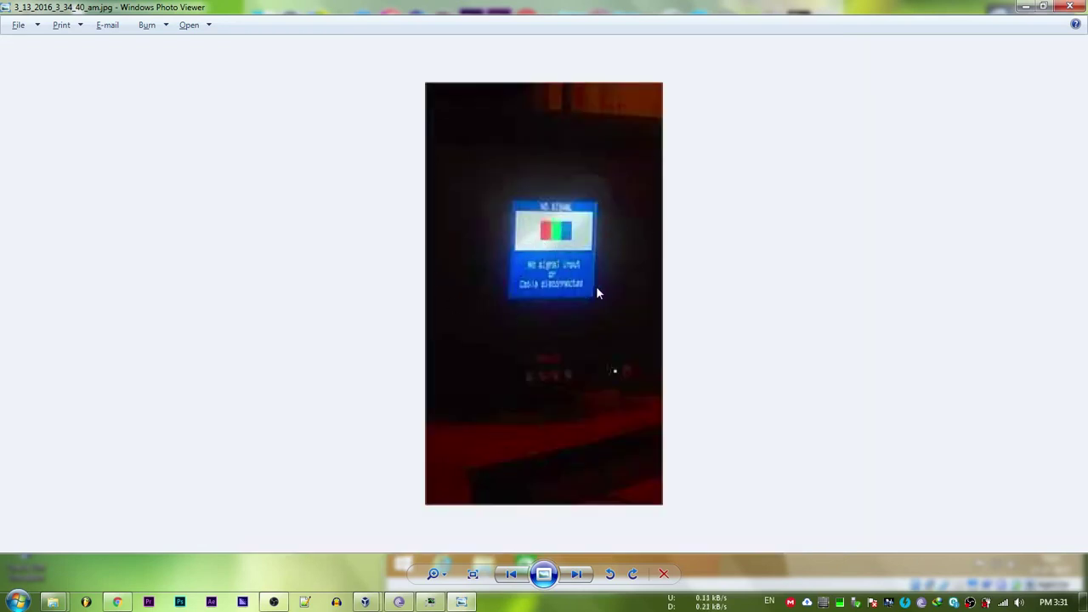
left_click(576, 574)
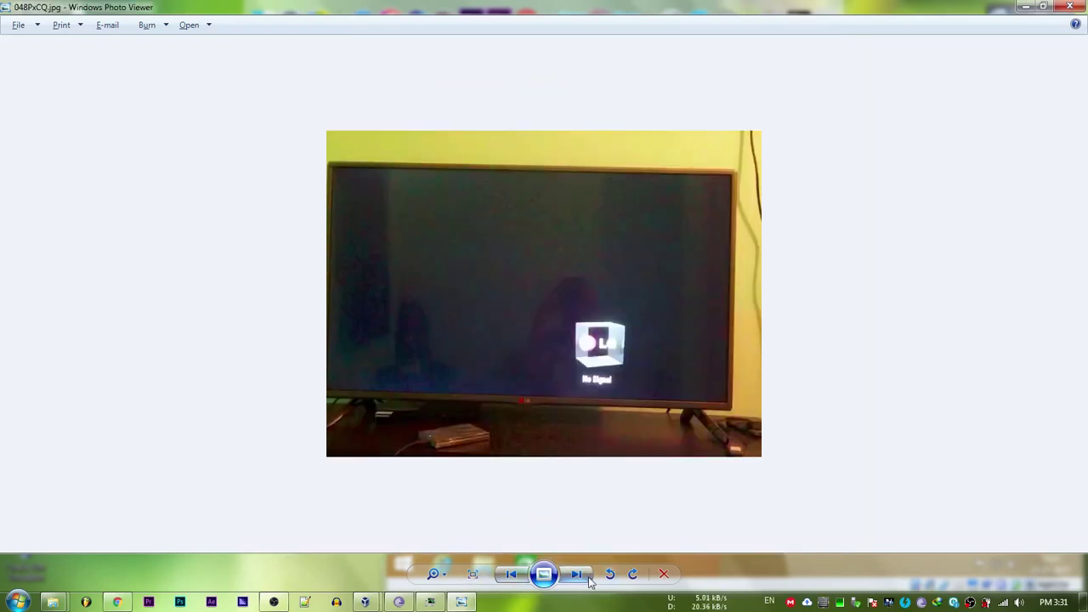
scroll(627, 388, "down", 1)
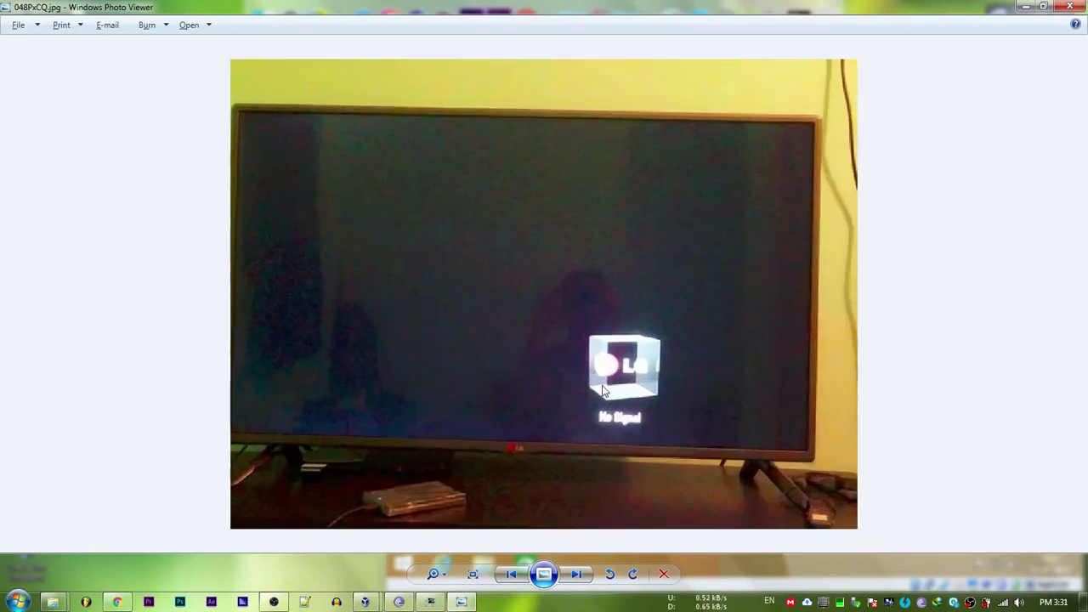
scroll(505, 410, "up", 1)
left_click(577, 575)
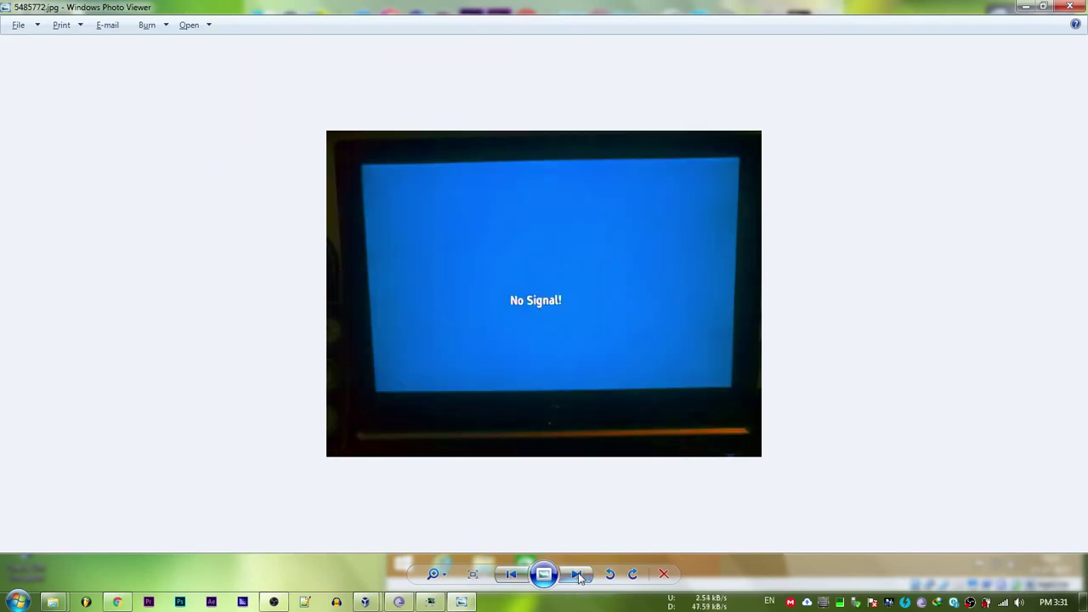
left_click(578, 575)
left_click(570, 578)
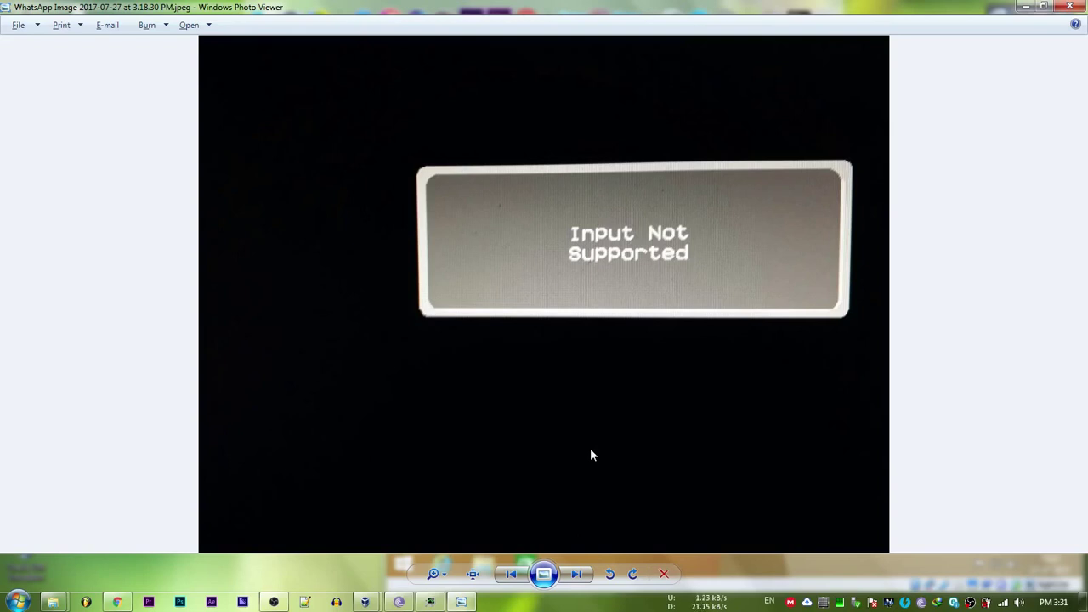
Minimize the photo viewer, refresh the win 8 virtual machine's desktop, and minimize its window to expose the host desktop
left_click(1027, 8)
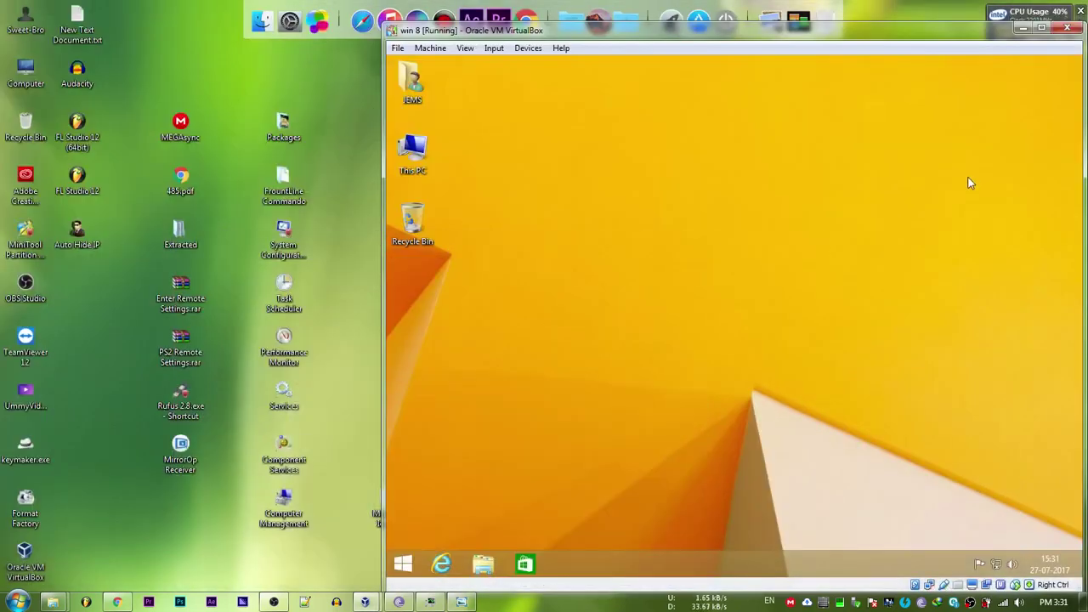
right_click(706, 115)
left_click(768, 160)
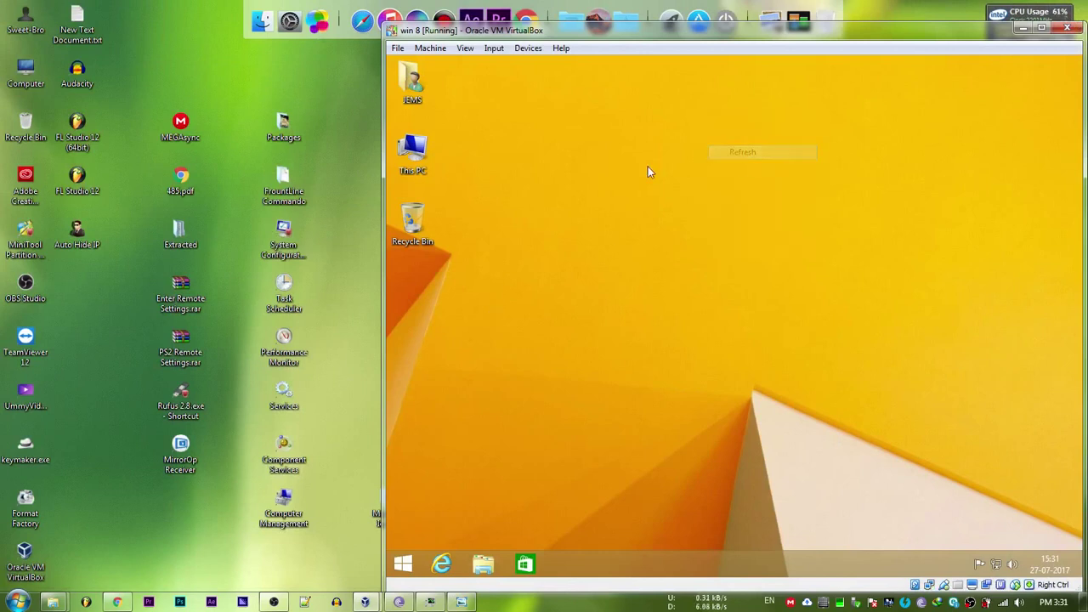
right_click(674, 140)
left_click(719, 176)
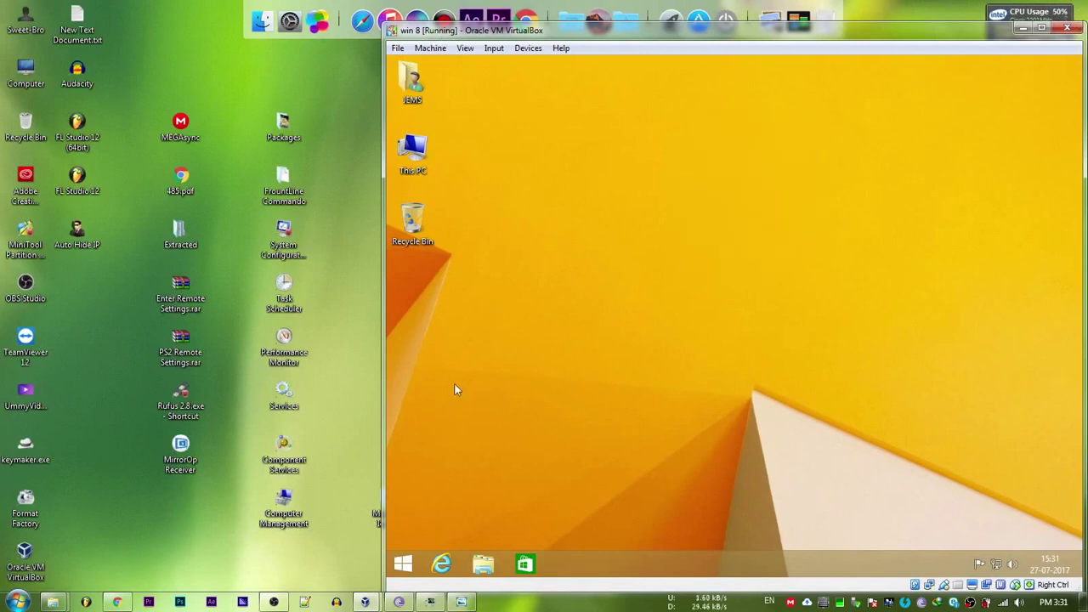
left_click(1022, 32)
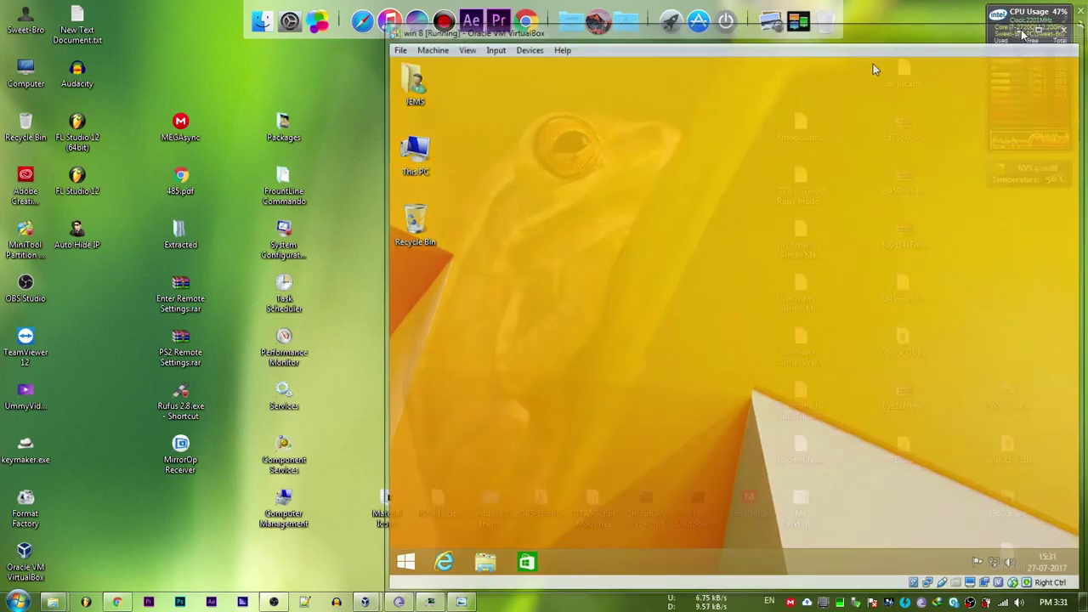
right_click(432, 125)
left_click(481, 162)
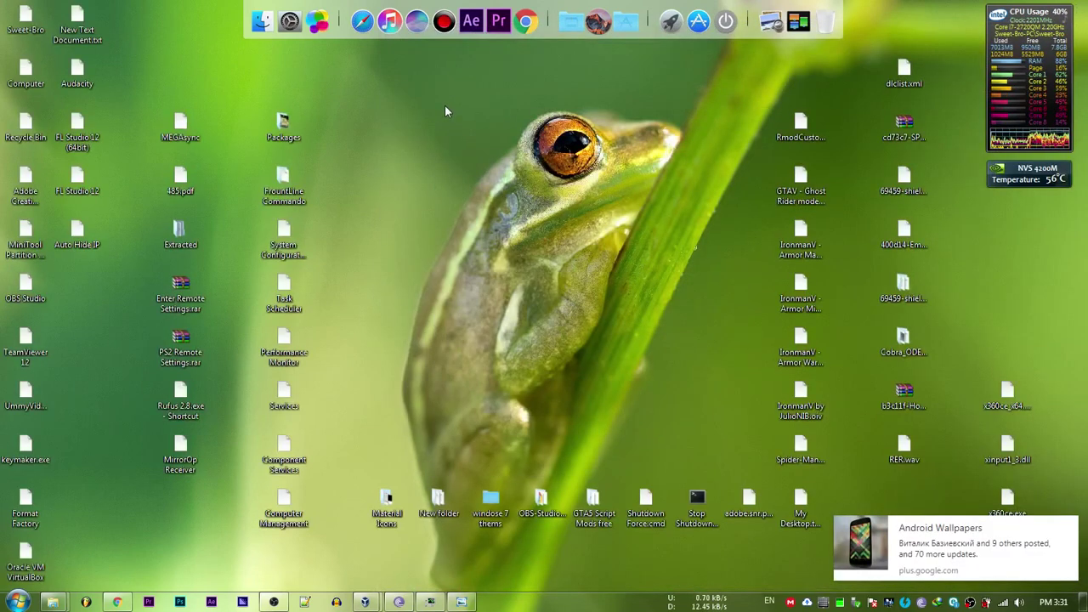
right_click(445, 104)
left_click(480, 144)
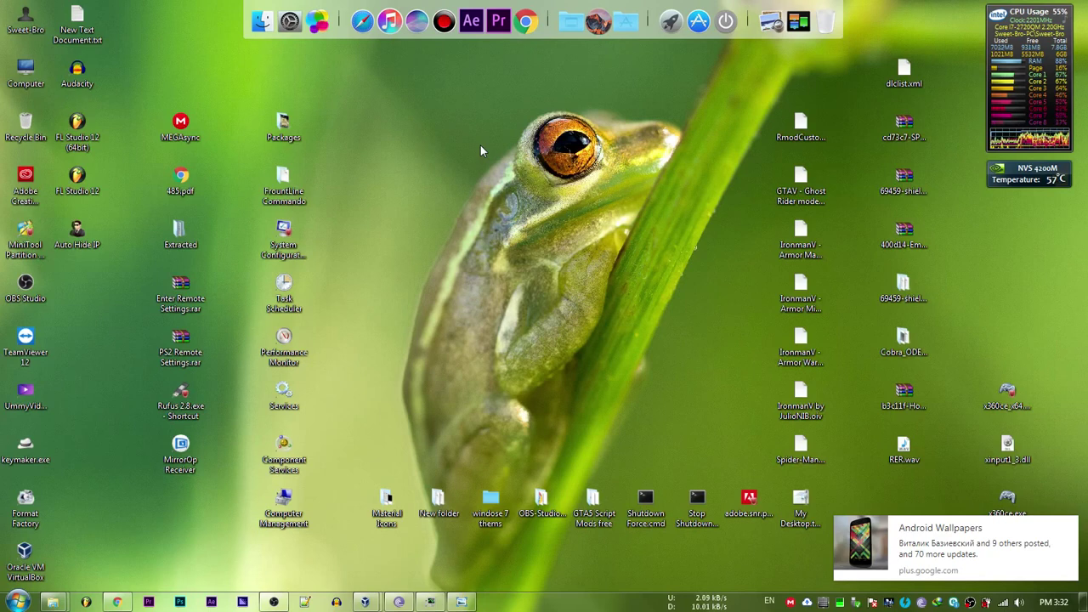
right_click(374, 142)
left_click(400, 181)
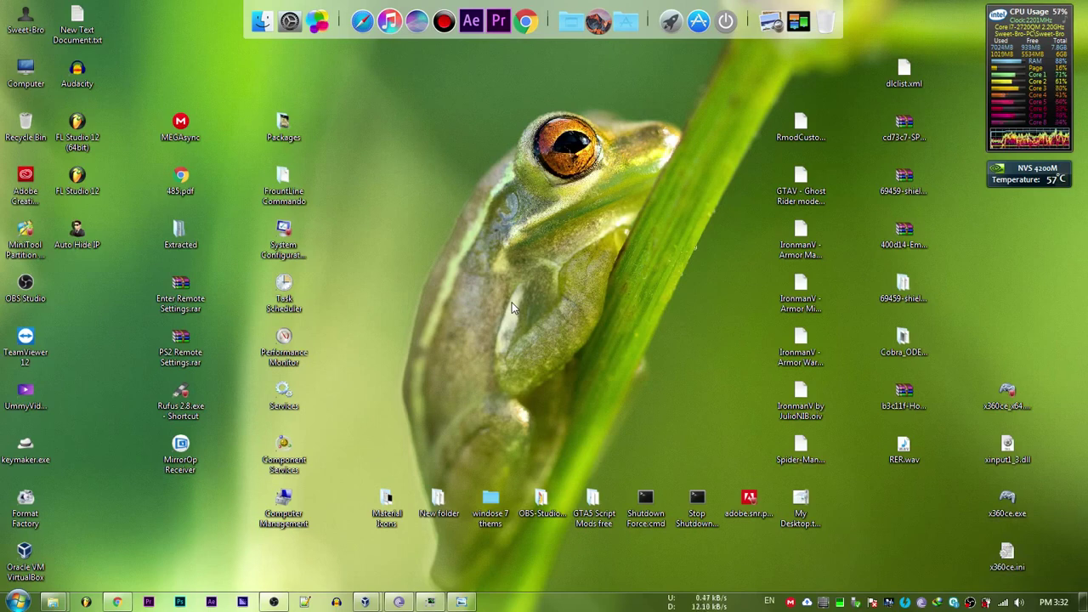
Open the host desktop's Screen Resolution settings using only the keyboard for the choice
right_click(512, 308)
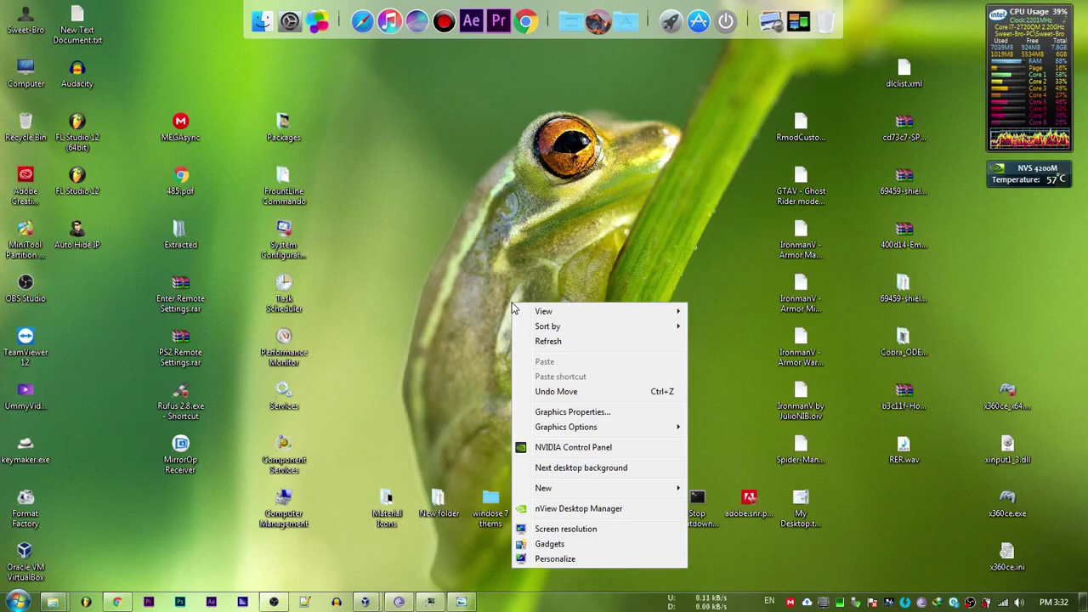
key("Up")
key("Up")
key("Up")
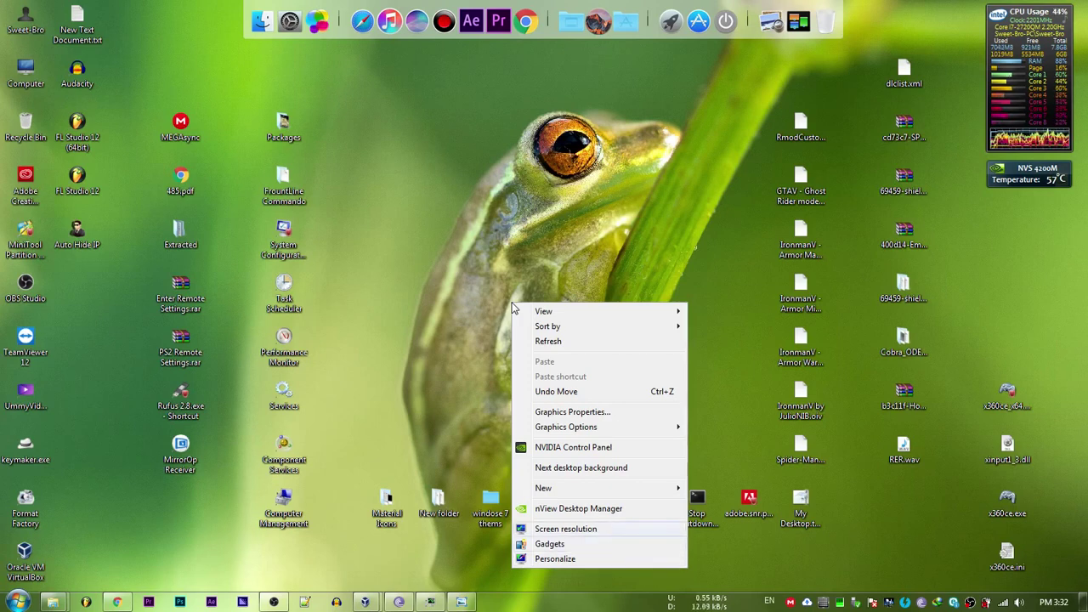
key("Escape")
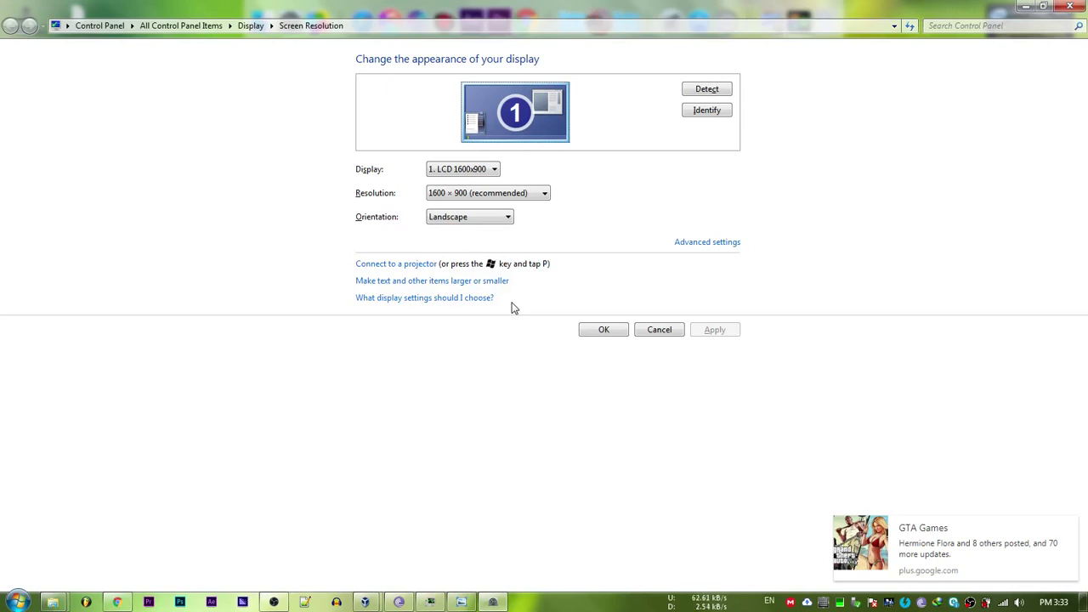
Set the host display's resolution to 800 × 600 using only the keyboard
key("Tab")
key("Tab")
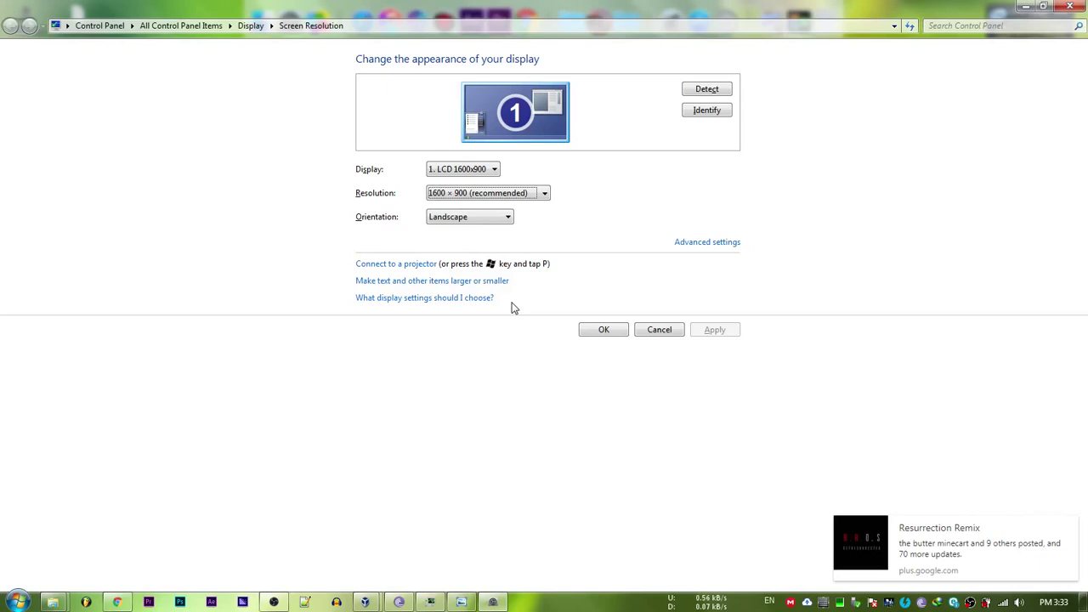
key("alt+Down")
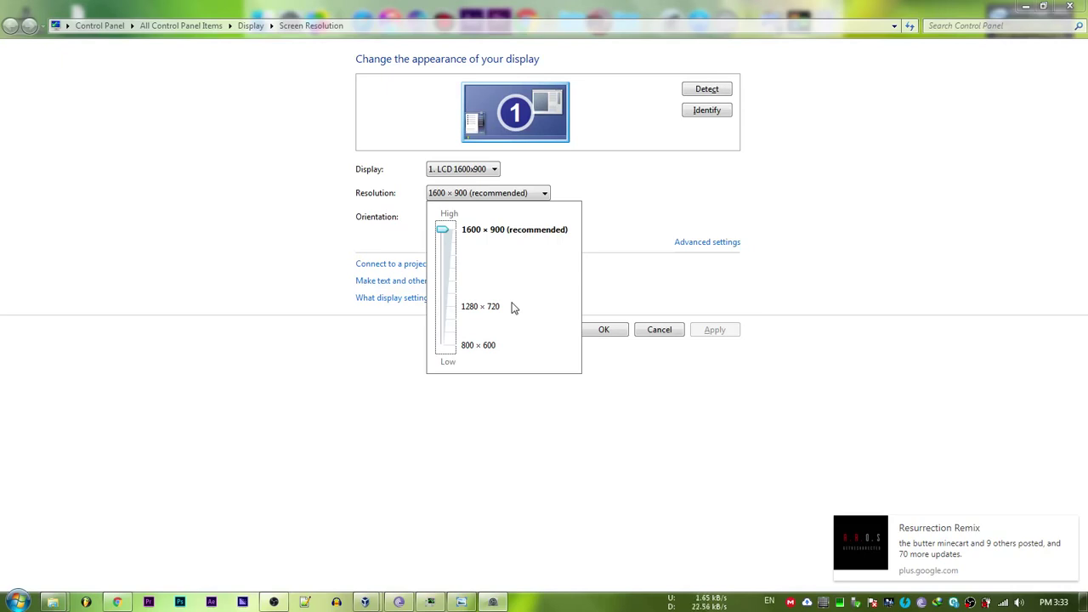
scroll(514, 308, "down", 7)
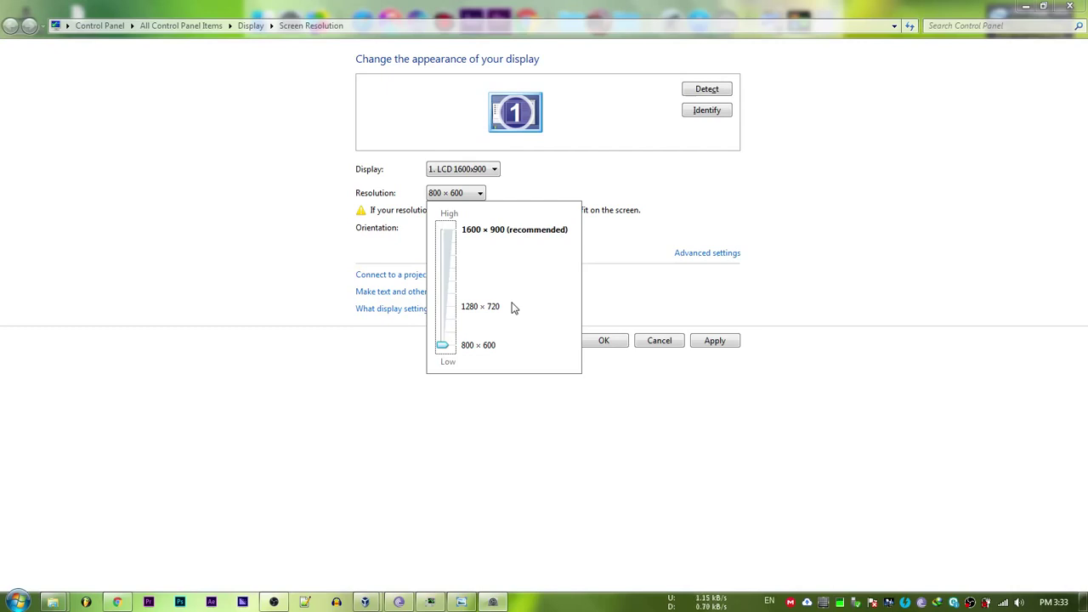
key("Escape")
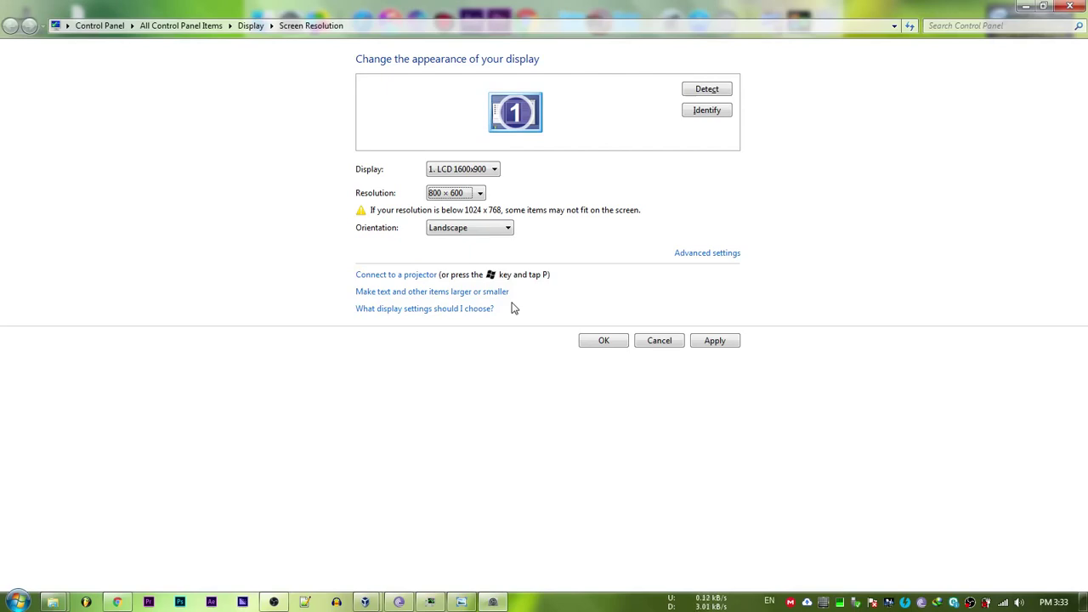
Apply the selected 800 × 600 resolution to the host display
key("Tab")
key("Tab")
key("Tab")
key("Tab")
key("Tab")
key("Tab")
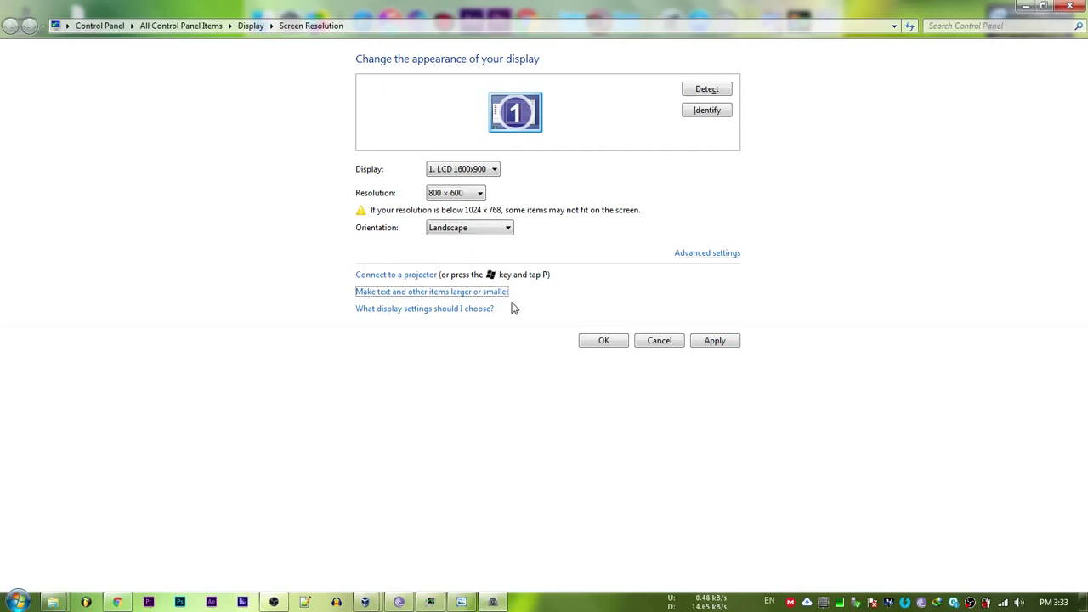
key("Tab")
key("Tab")
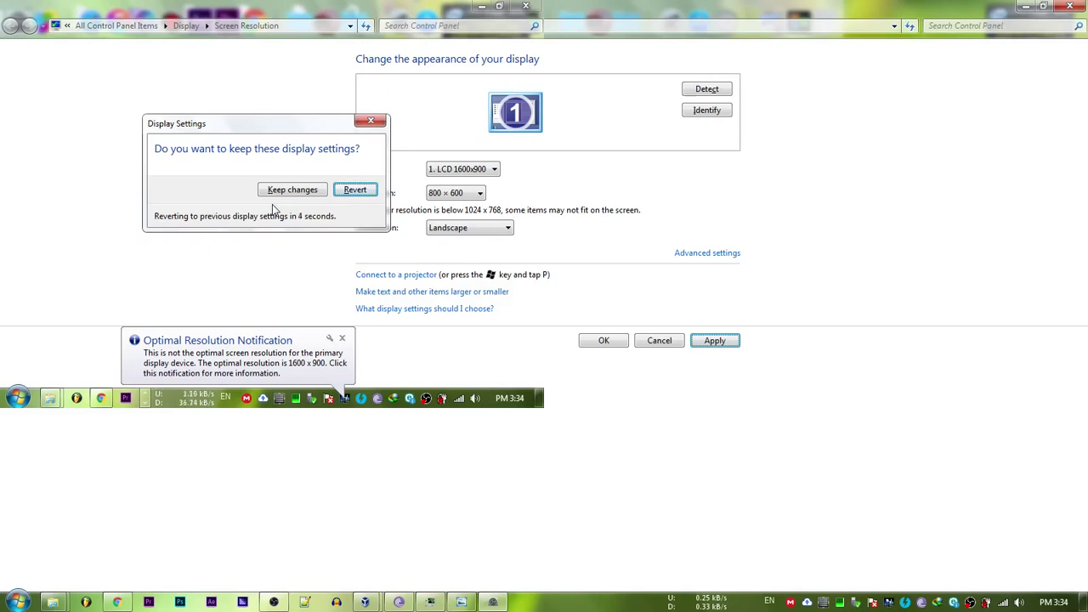
Revert the host display's resolution change and close the Screen Resolution window
key("Return")
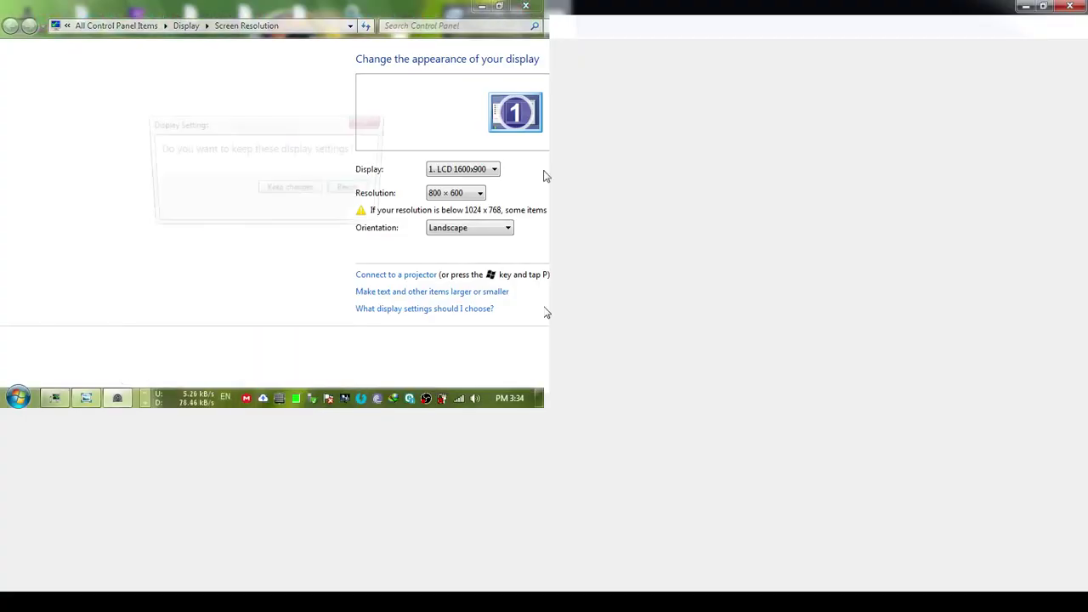
left_click(349, 190)
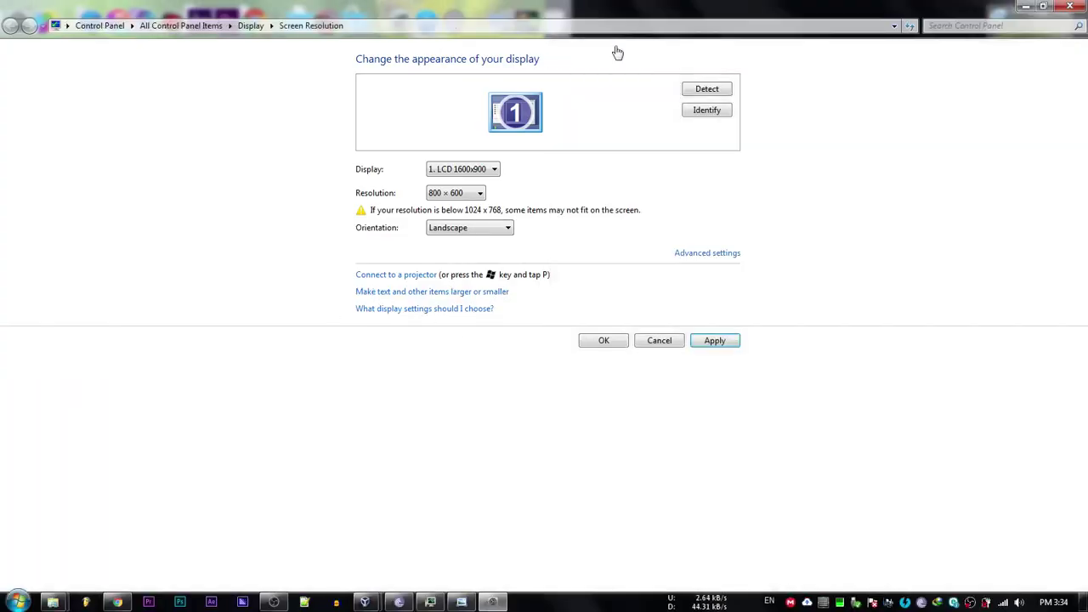
left_click(1076, 8)
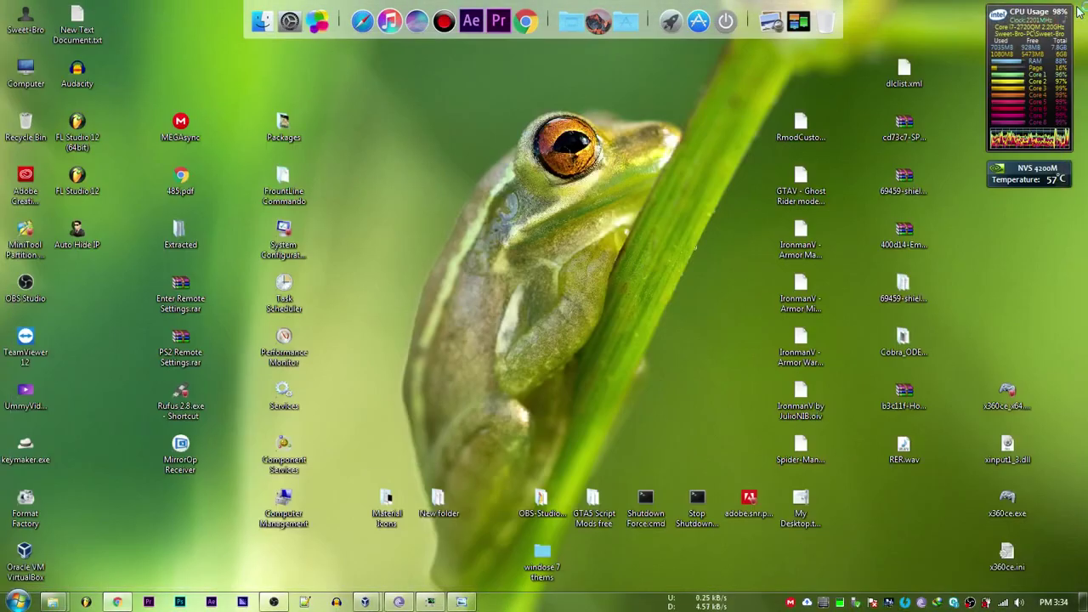
right_click(535, 170)
left_click(563, 206)
key("F5")
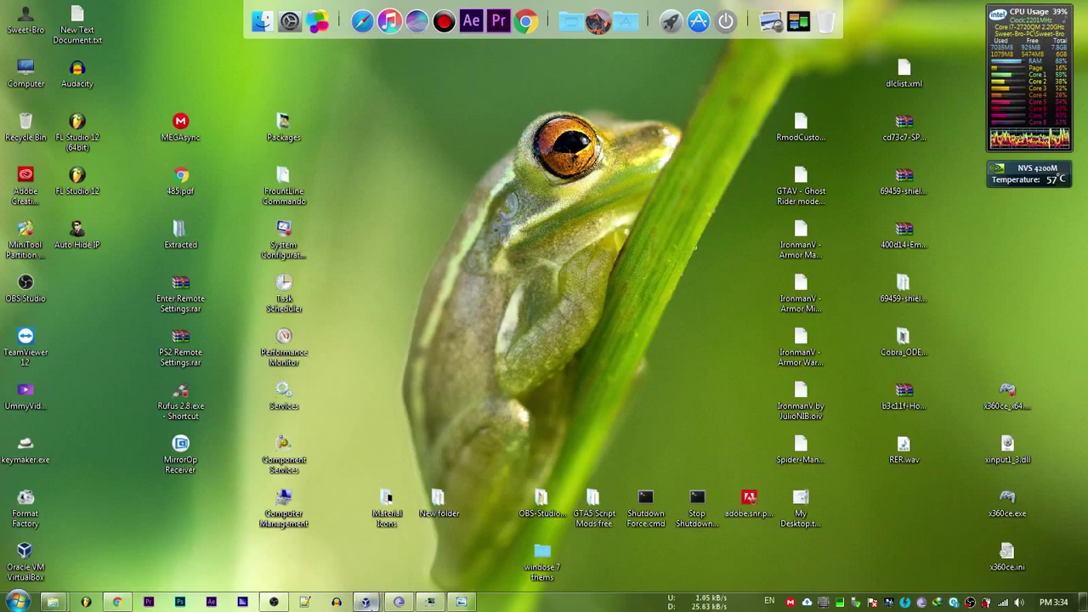
Restore the win 8 virtual machine window, enlarge it until the whole guest desktop fits, and refresh that desktop
left_click(442, 535)
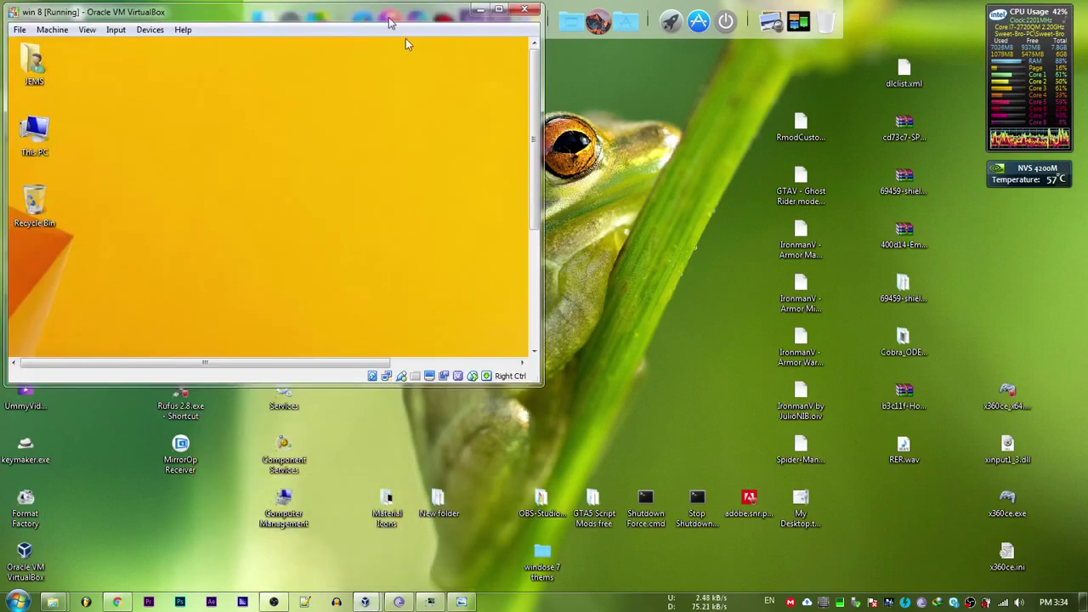
left_click_drag(541, 385, 627, 586)
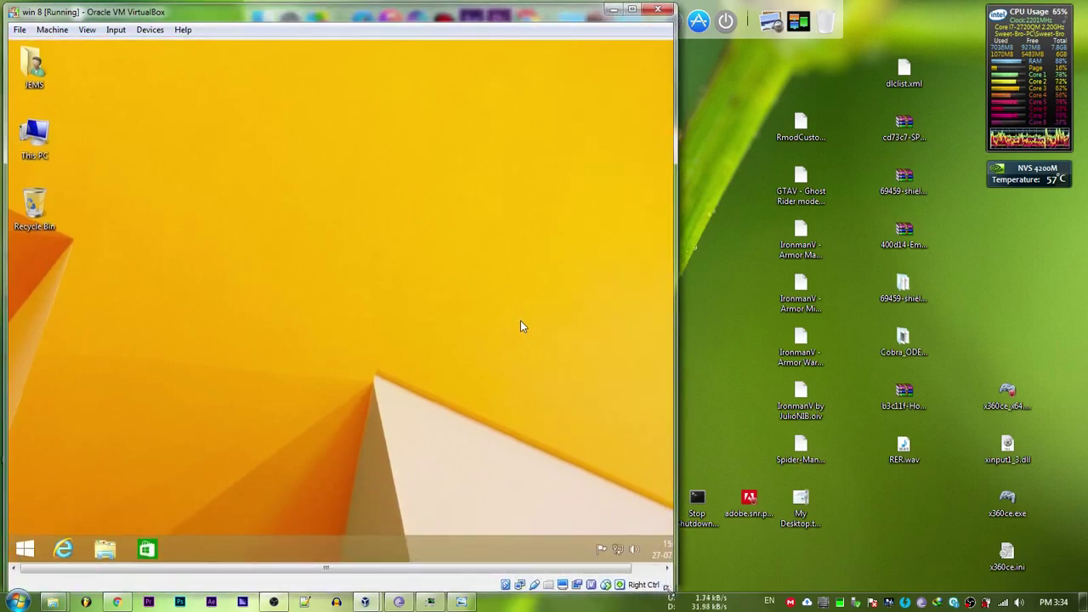
left_click_drag(281, 13, 2, 26)
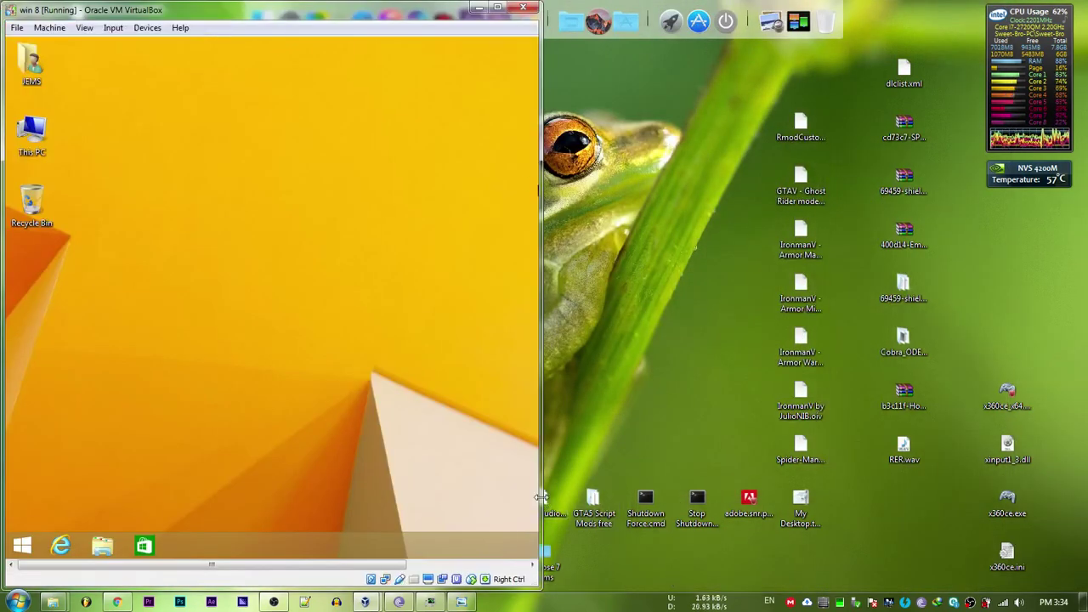
left_click_drag(541, 498, 727, 492)
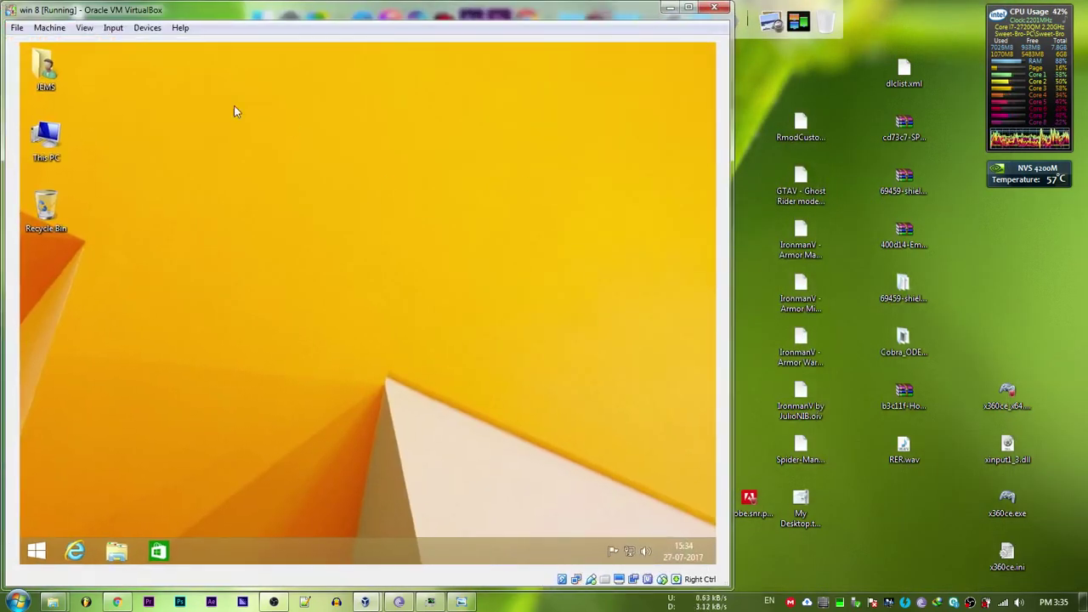
right_click(165, 155)
left_click(201, 192)
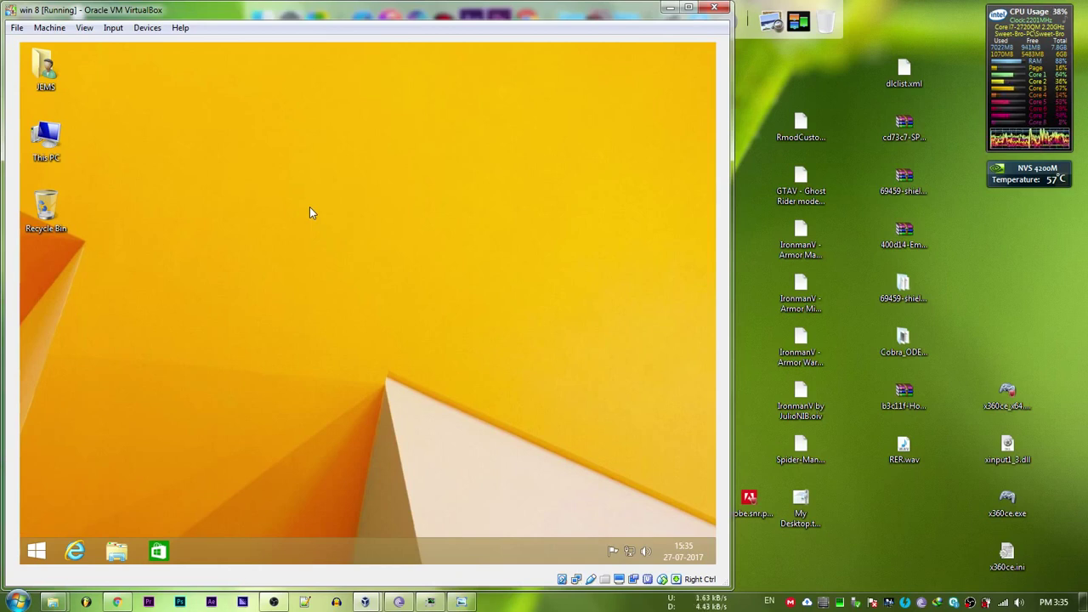
Open the Screen resolution settings from the desktop of the win 8 virtual machine
right_click(383, 271)
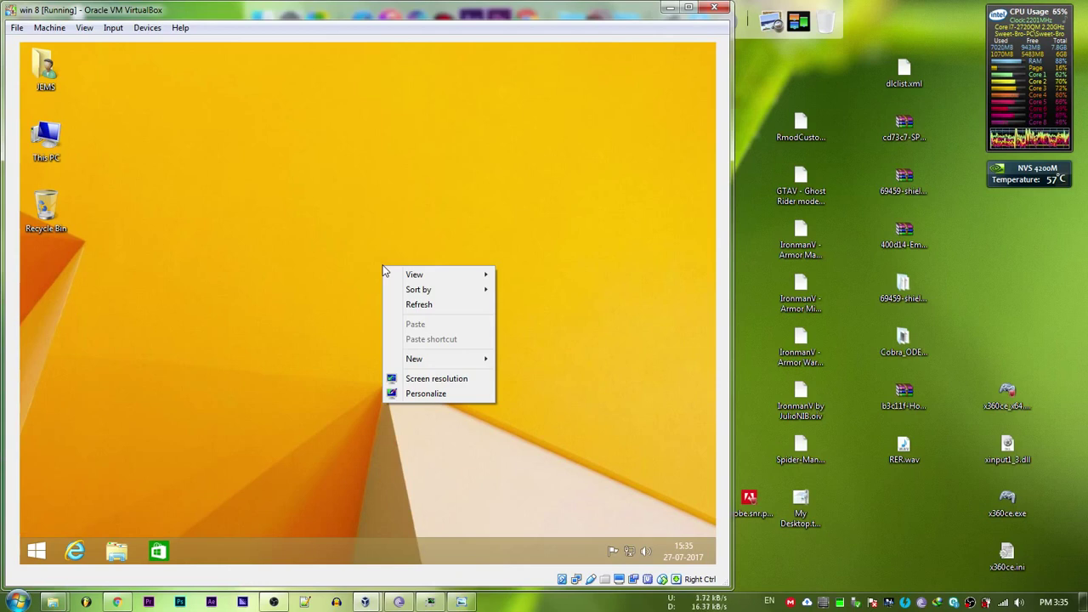
key("Up")
key("Up")
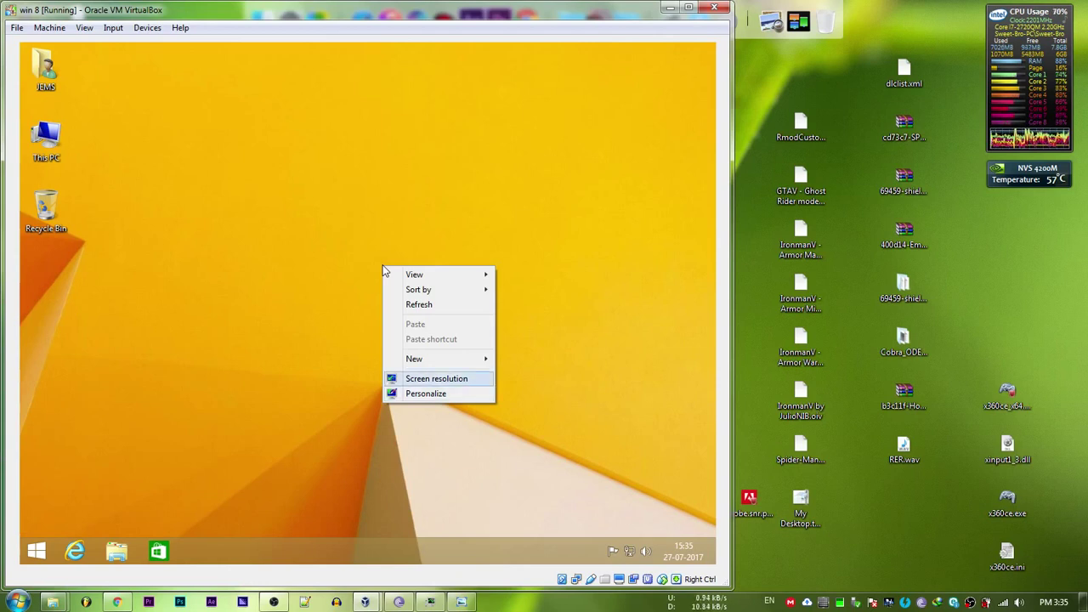
key("Return")
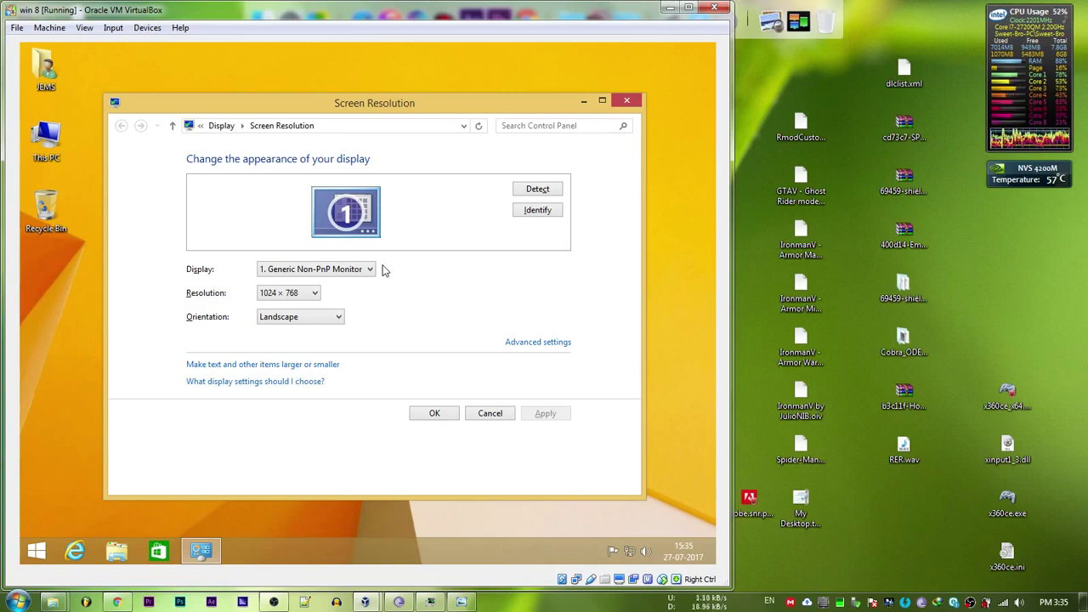
View the resolutions offered for the win 8 guest's display and collapse the list without changing the selection
key("Tab")
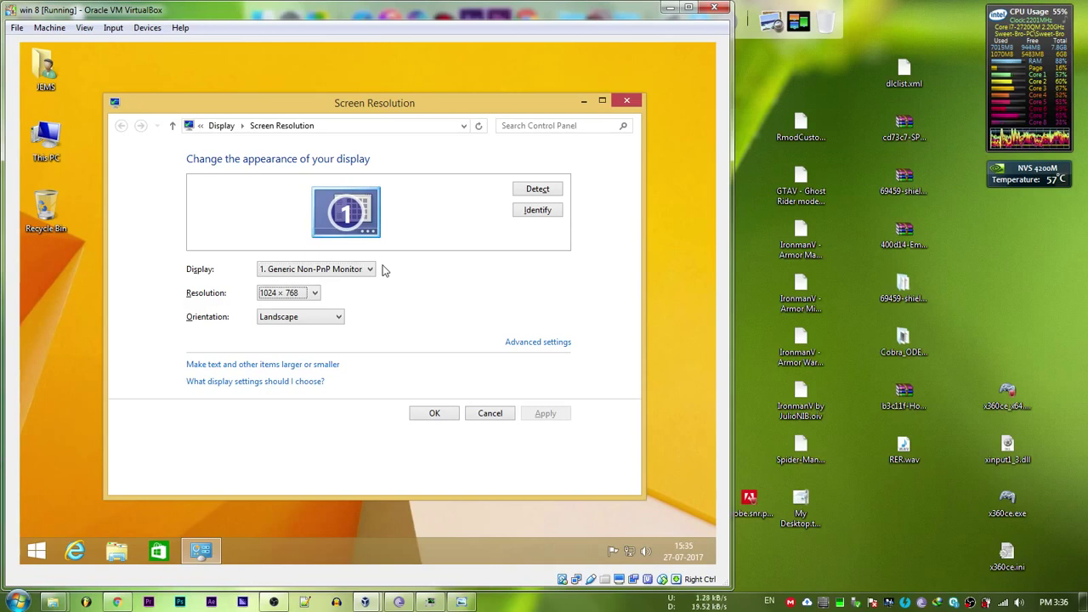
key("alt+Down")
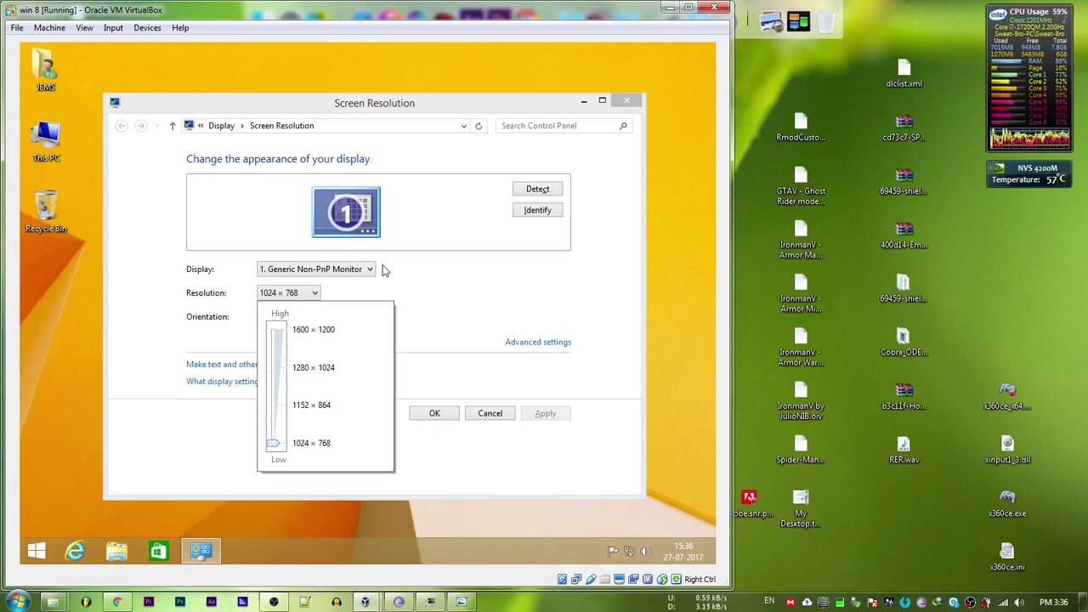
left_click(383, 269)
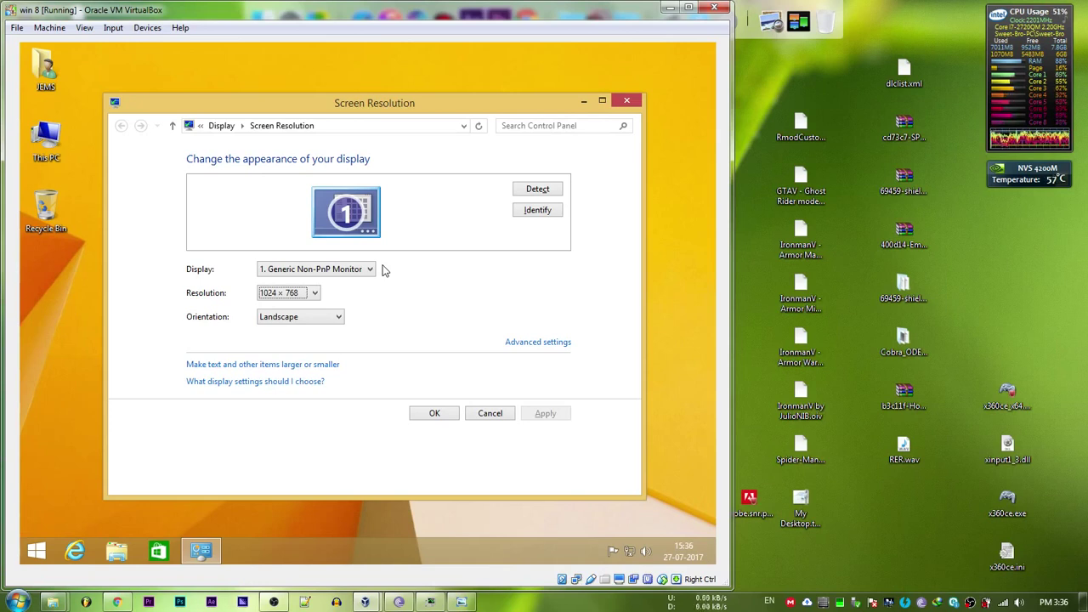
Move the keyboard focus past Advanced settings to the confirmation buttons, and cancel the guest's Screen Resolution window
key("Tab")
key("Tab")
key("Tab")
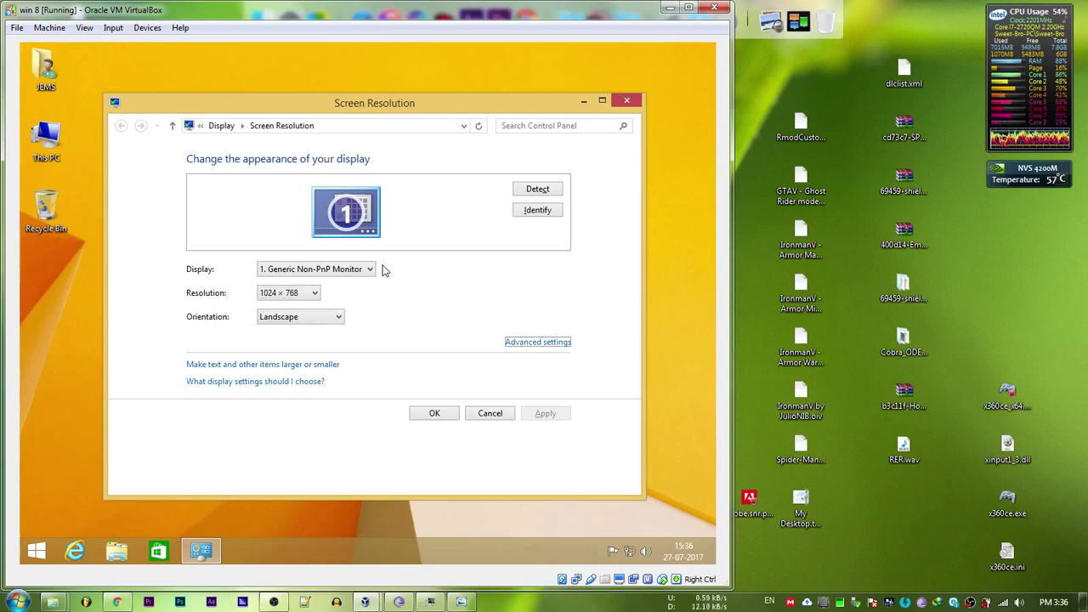
key("Tab")
key("Tab")
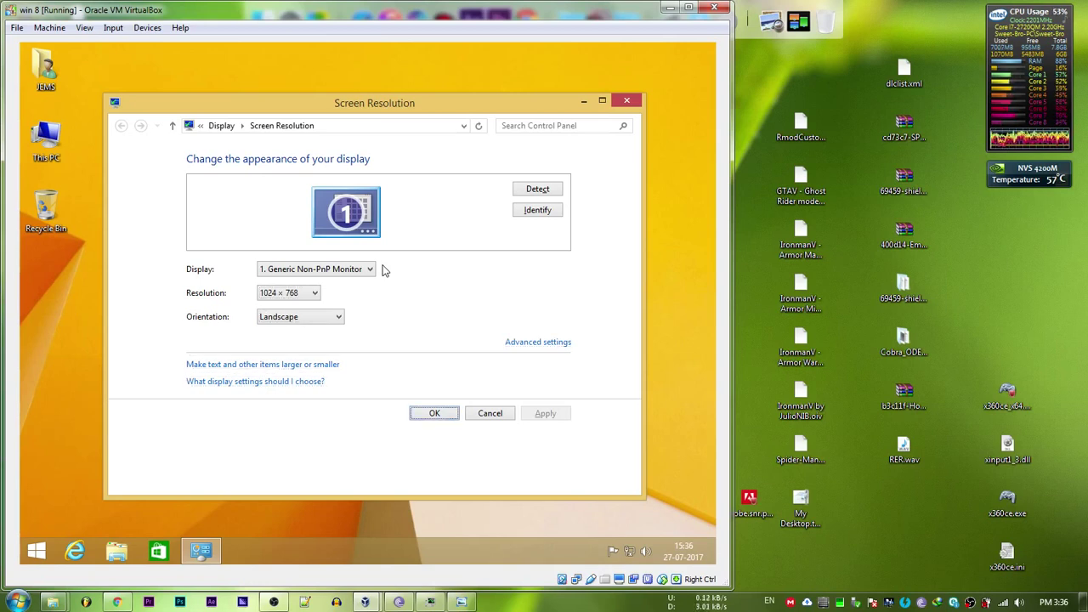
key("Tab")
key("Tab")
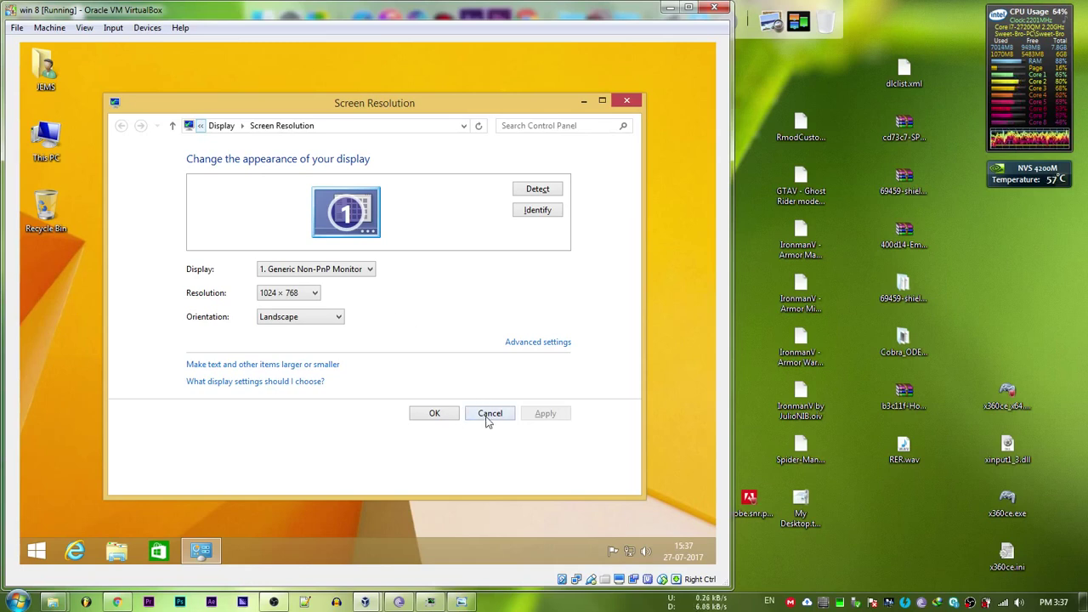
left_click(489, 415)
Refresh the win 8 guest desktop, power off that virtual machine, and refresh the host desktop
right_click(333, 155)
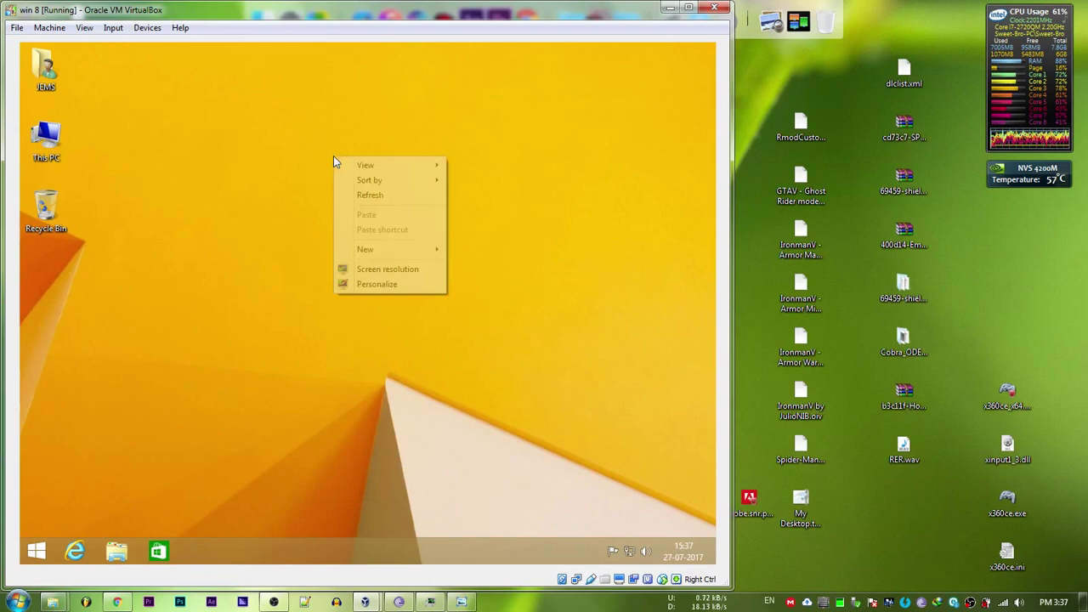
left_click(360, 194)
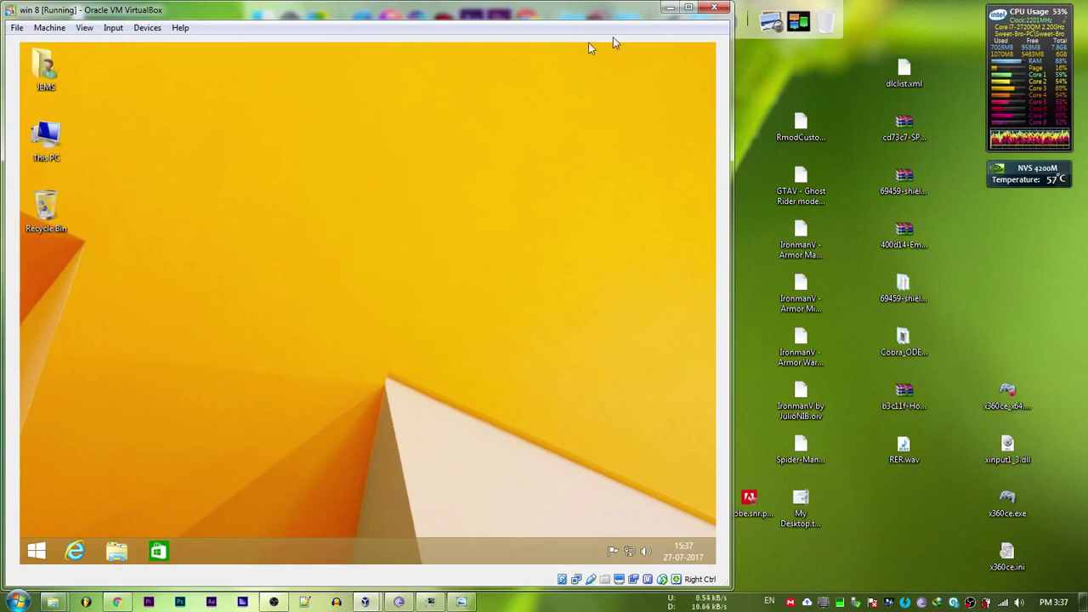
left_click(714, 8)
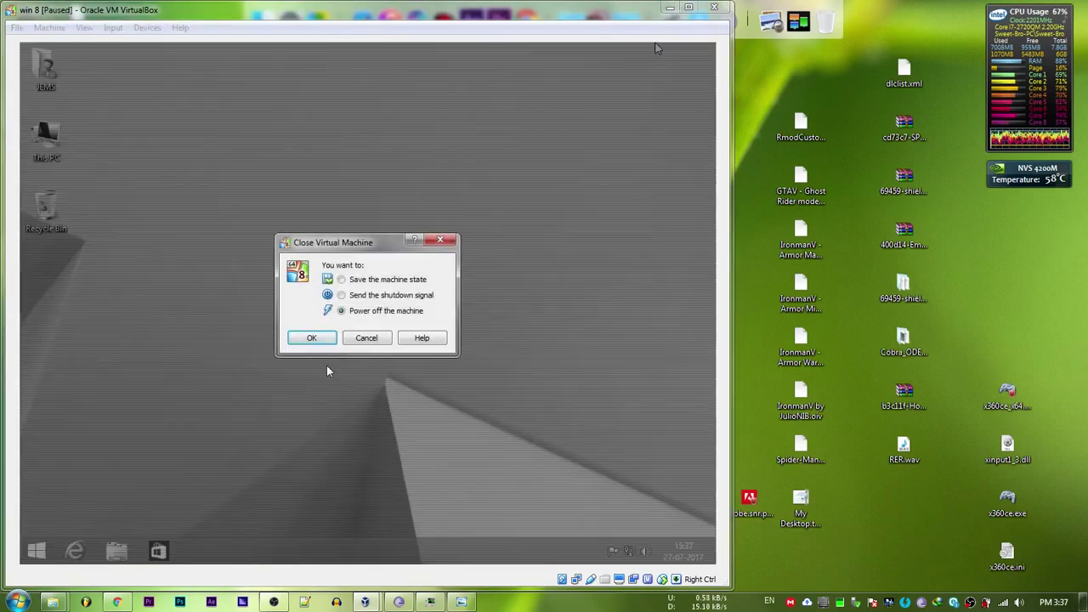
left_click(311, 337)
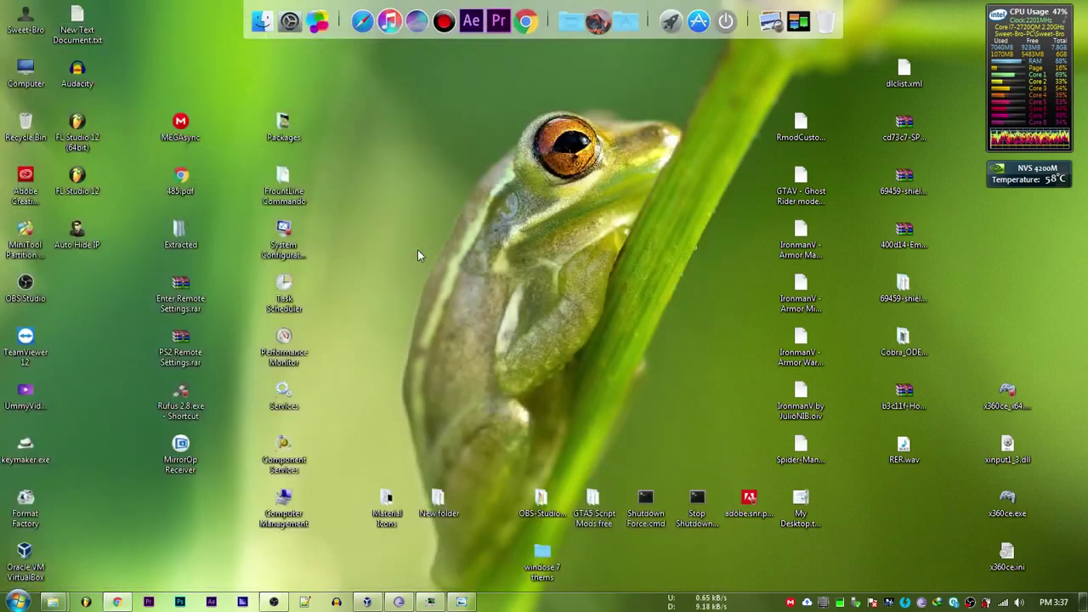
right_click(432, 180)
left_click(468, 217)
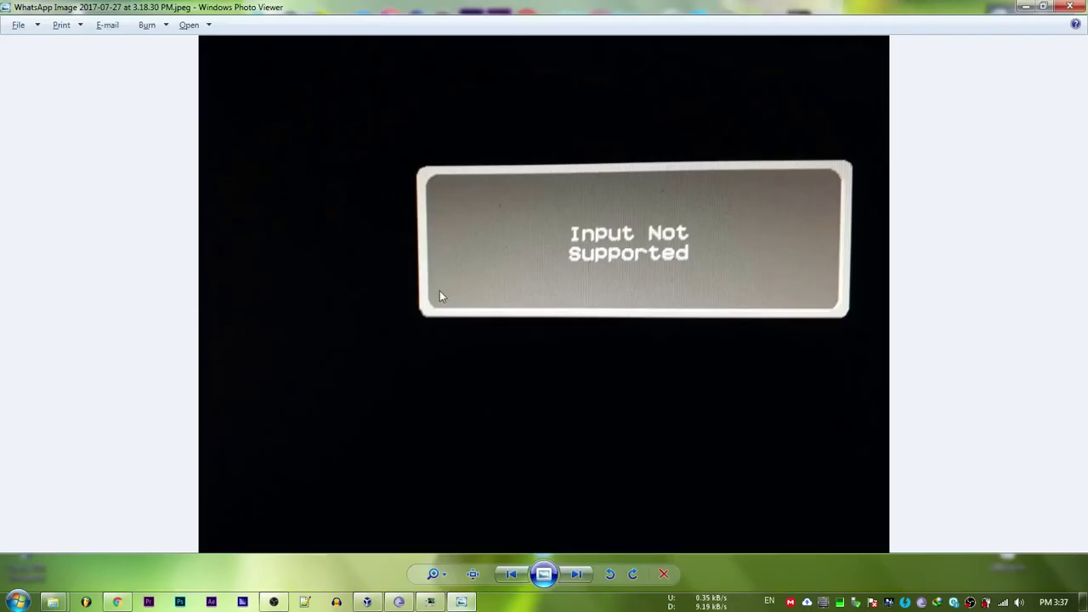
Start the win 10 virtual machine from Oracle VM VirtualBox Manager and minimize the manager window
left_click(366, 602)
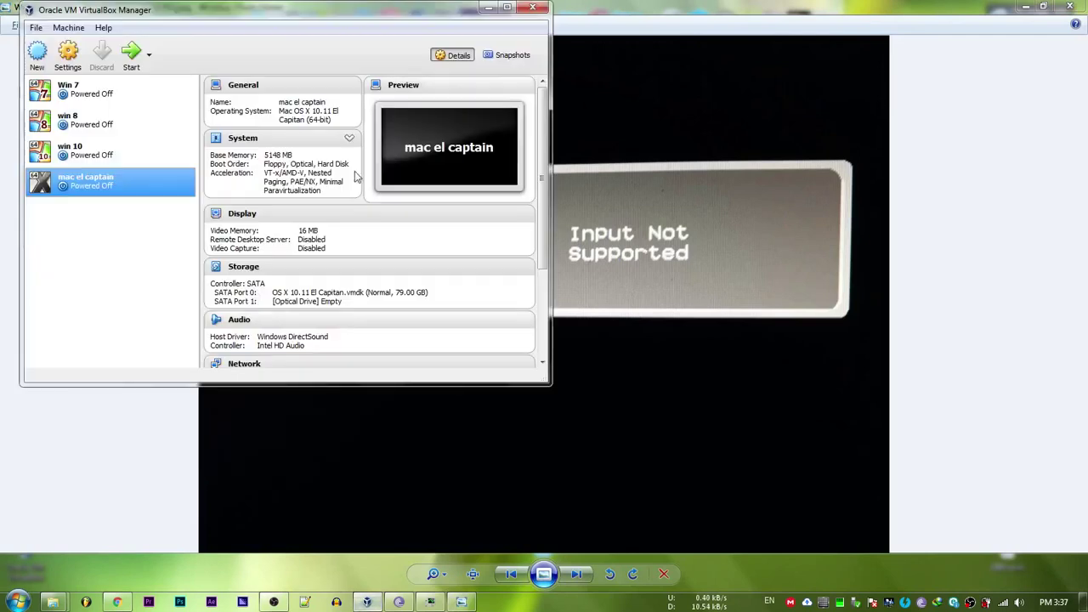
left_click(90, 148)
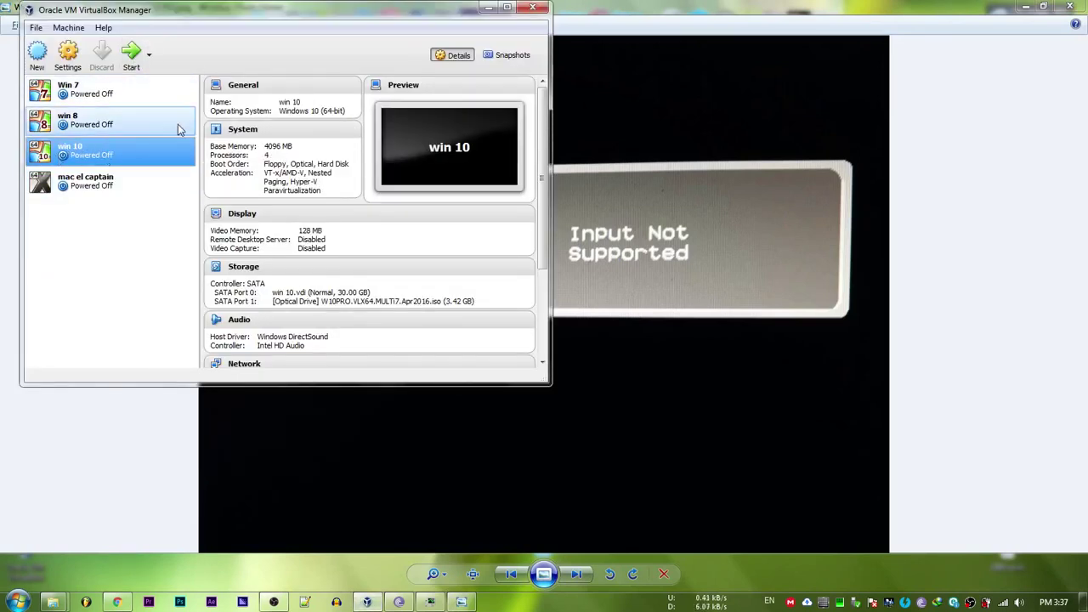
left_click(132, 54)
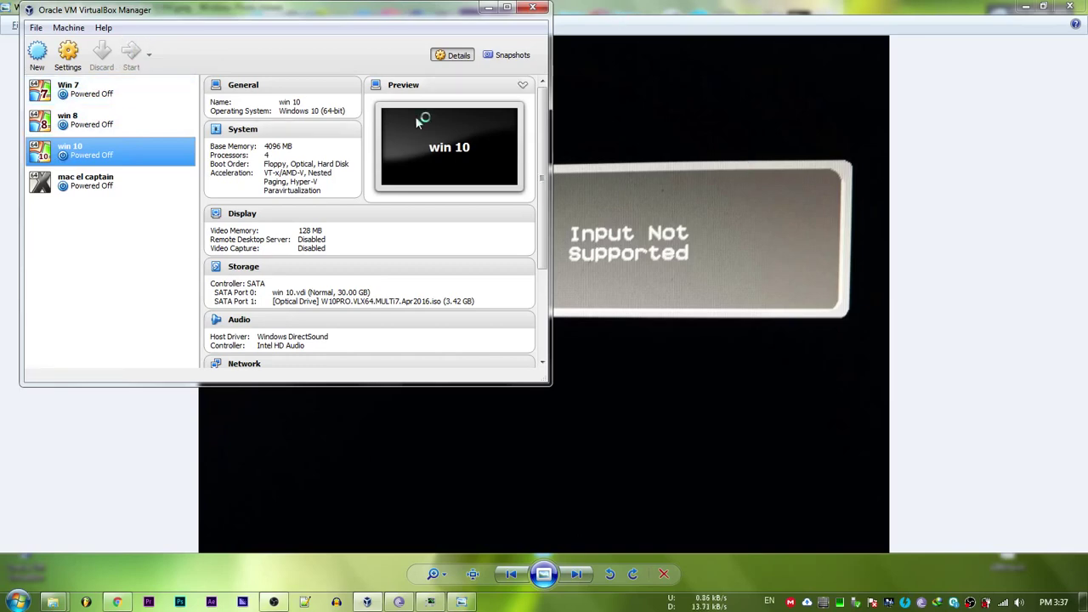
left_click(488, 8)
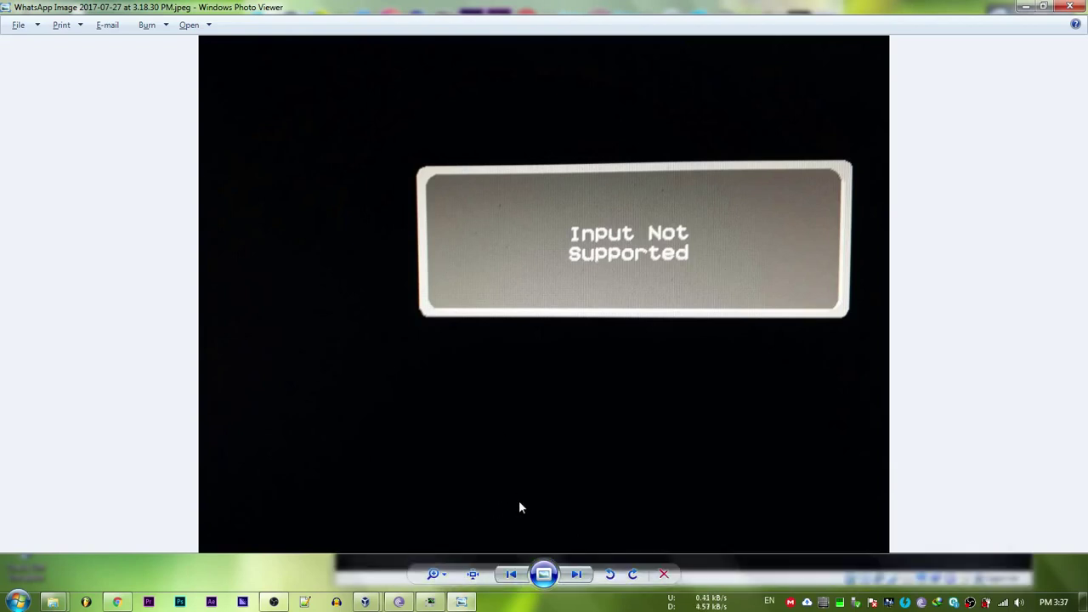
Minimize the photo viewer and dismiss the win 10 machine's keyboard and mouse capture messages, ticking Do not show this message again
left_click(1027, 6)
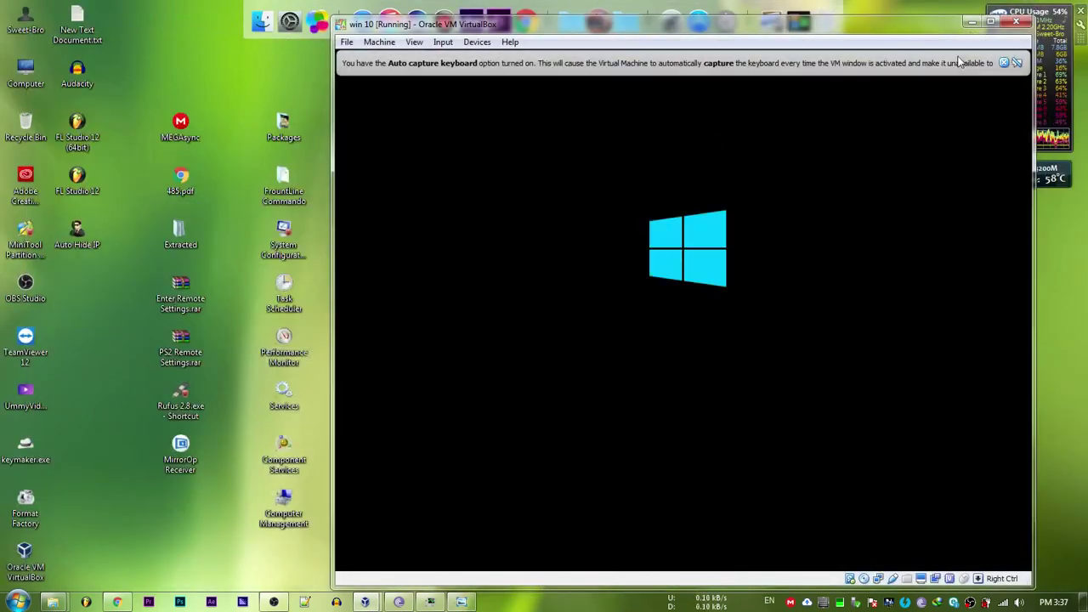
left_click(1004, 65)
left_click(693, 227)
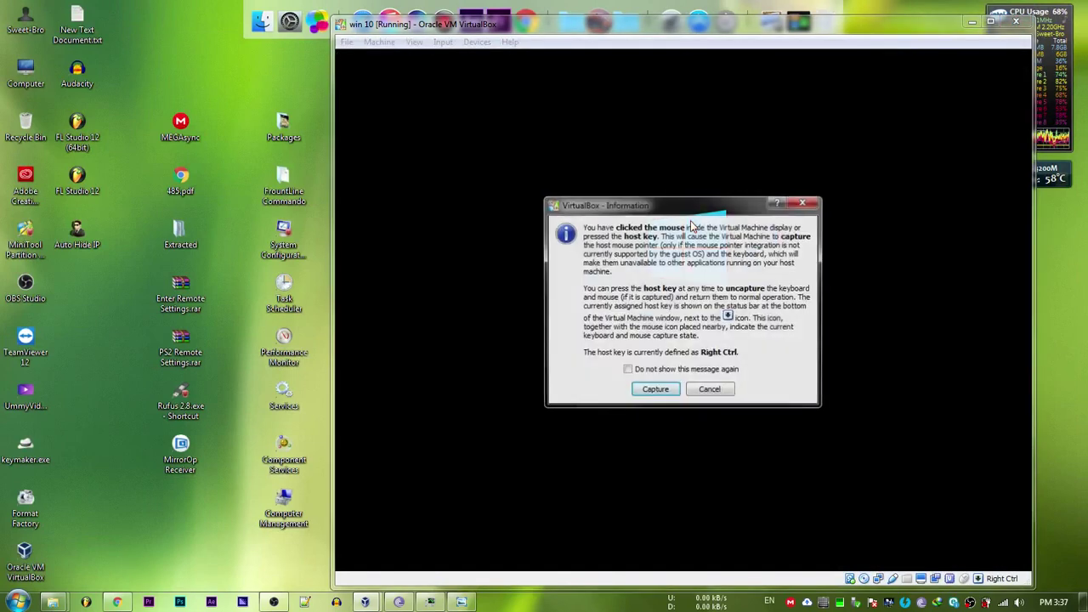
left_click(687, 372)
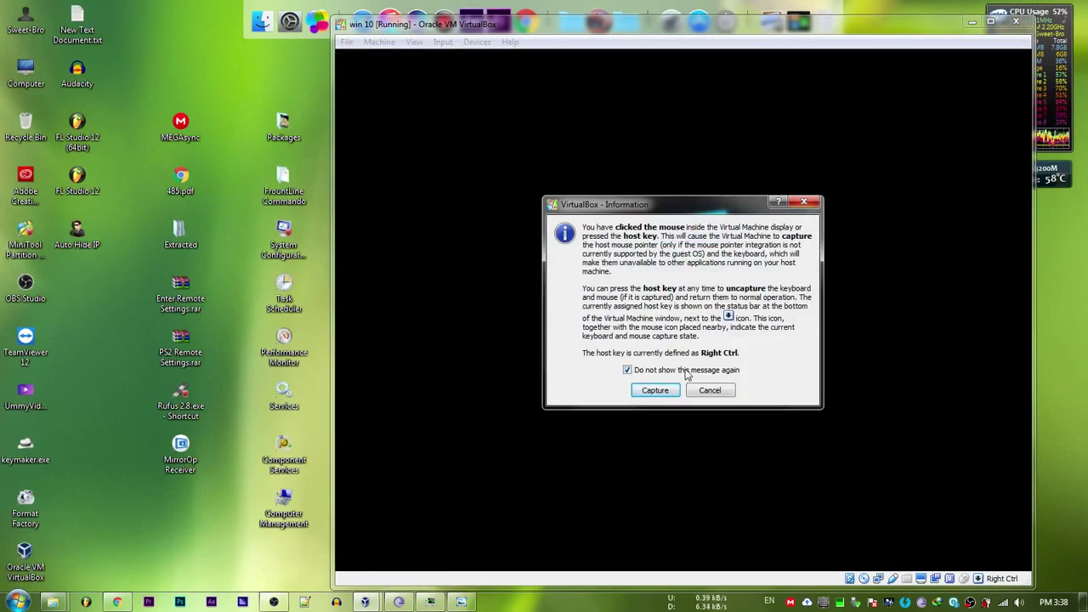
left_click(802, 205)
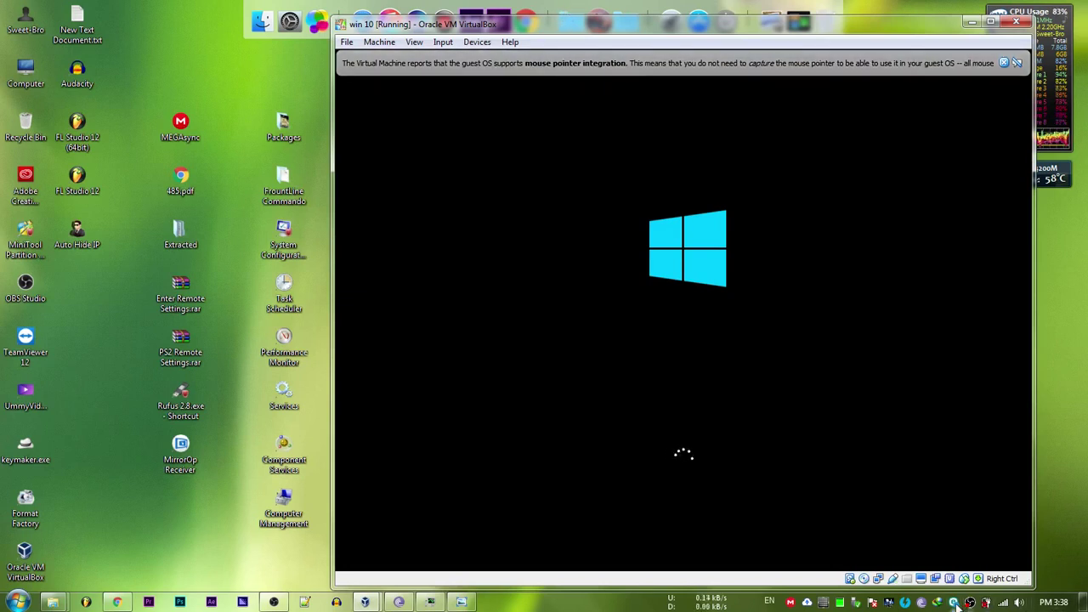
left_click(956, 603)
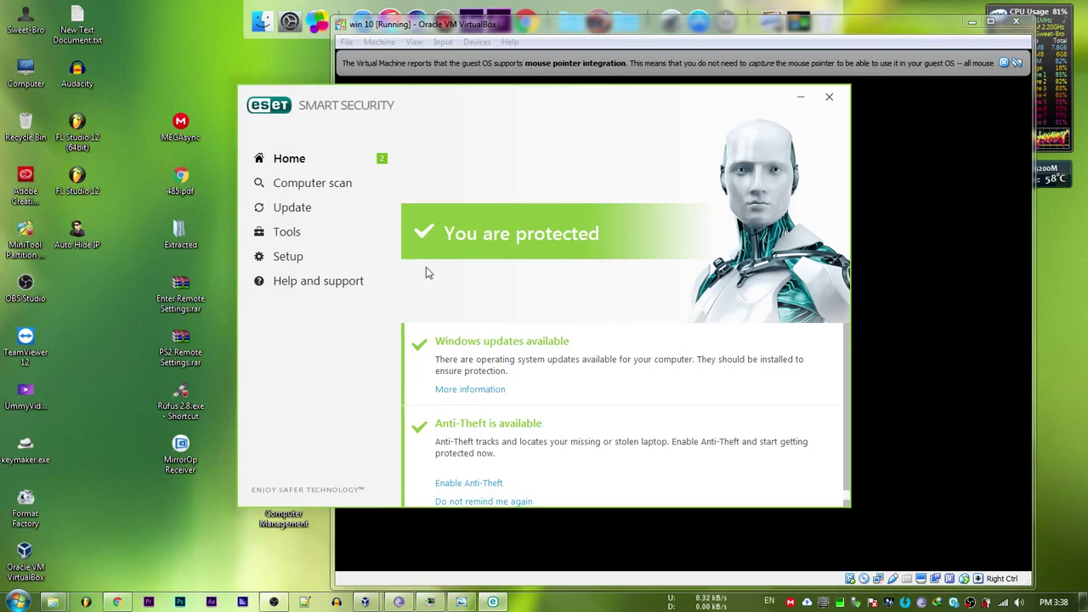
left_click(829, 96)
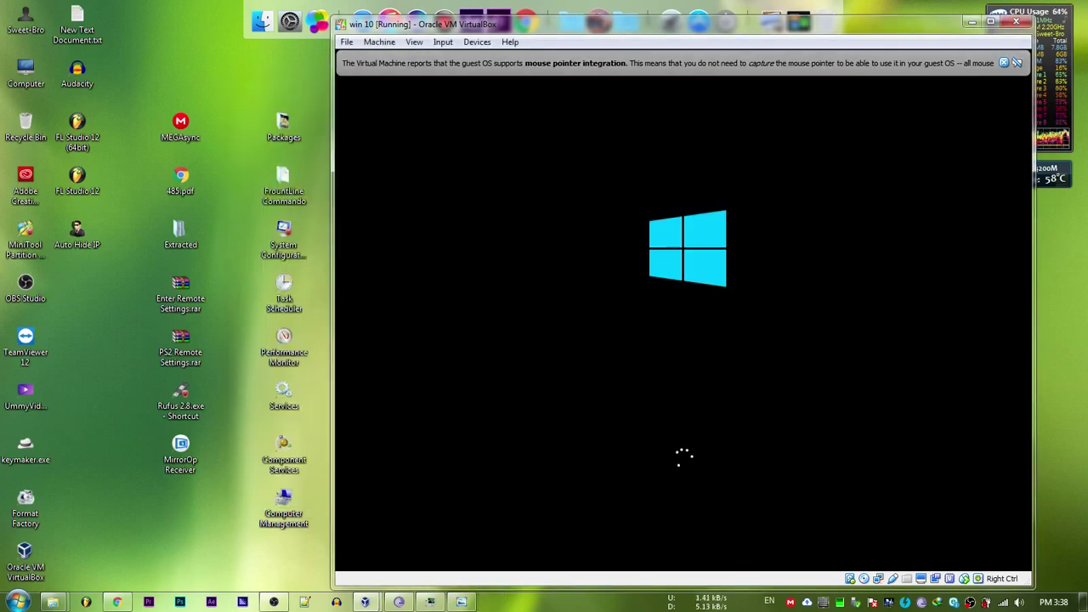
right_click(1073, 402)
left_click(948, 167)
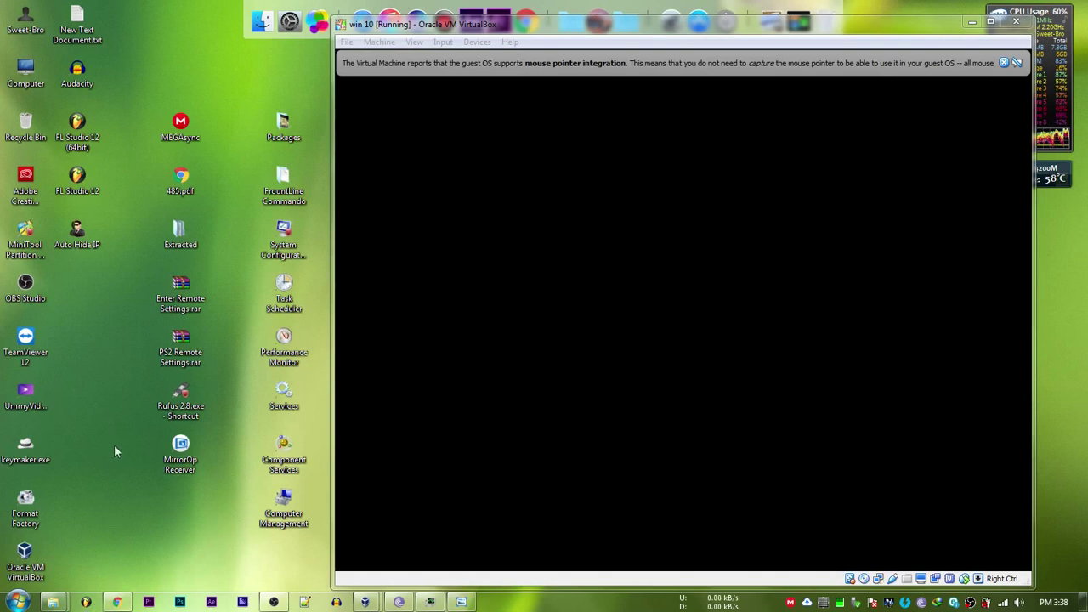
Launch FL Studio 12, dismiss the virtual machine's mouse integration notice, and open the recent project Mtr.OpenOne mindeFresh_49.flp
double_click(83, 180)
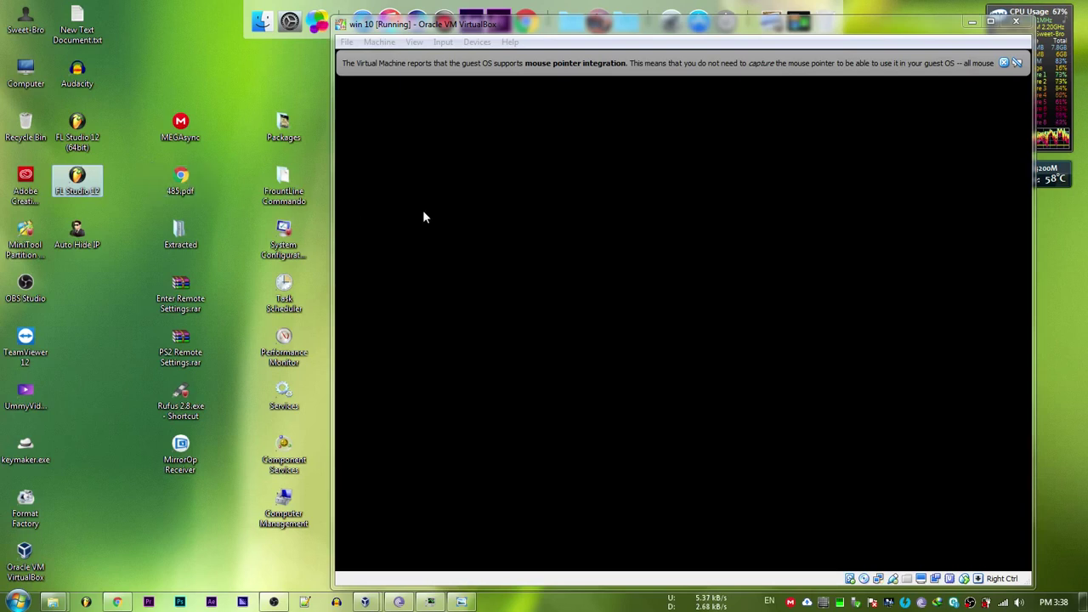
left_click(1003, 62)
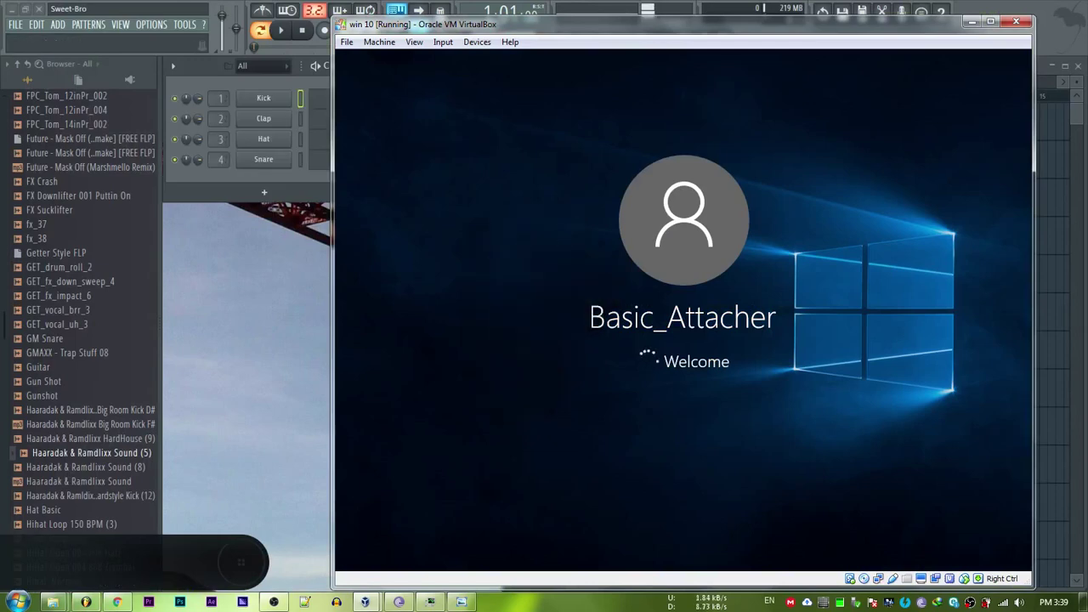
left_click(14, 25)
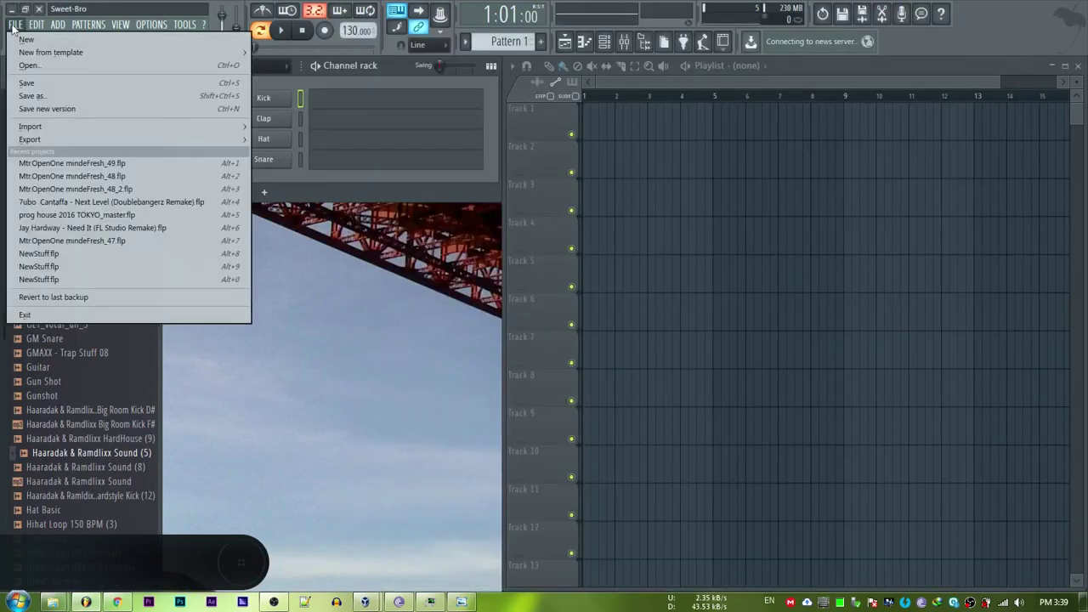
left_click(115, 163)
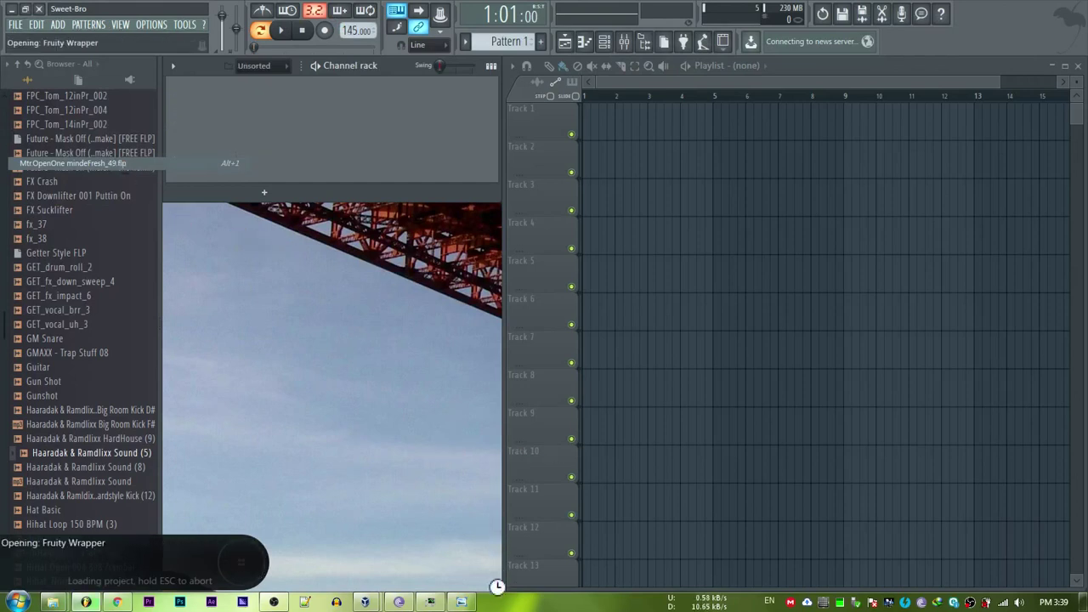
Return to the win 10 virtual machine, refresh its desktop, and shift its window slightly
left_click(432, 527)
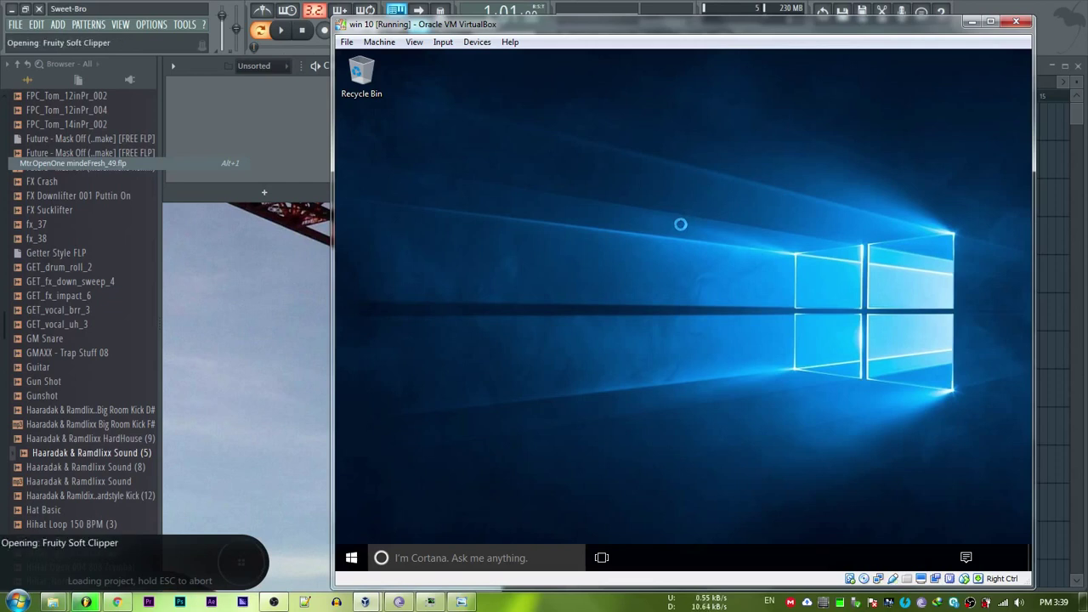
right_click(682, 226)
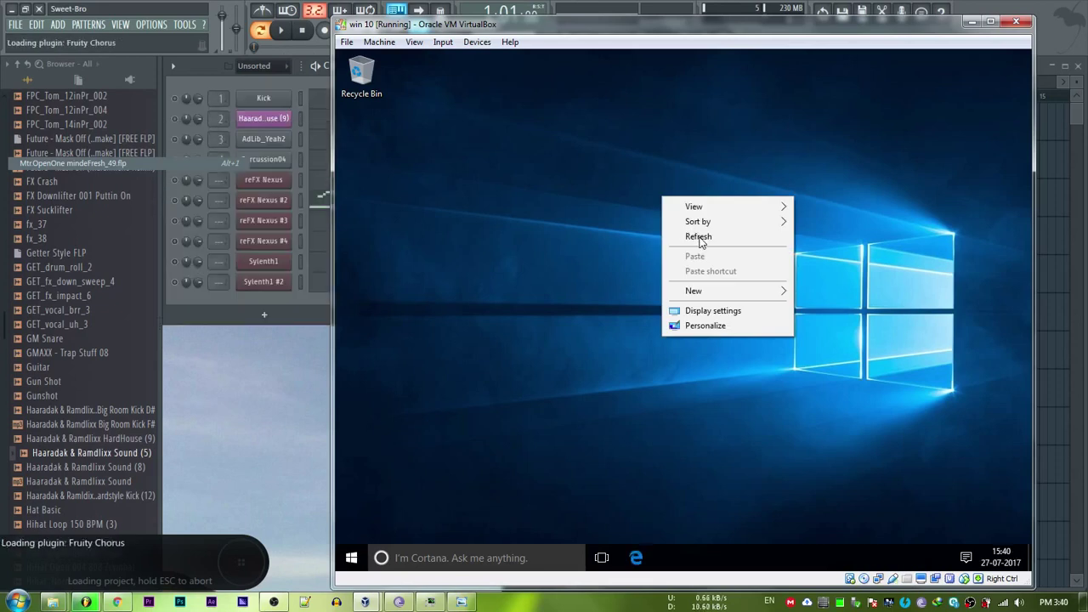
left_click(698, 237)
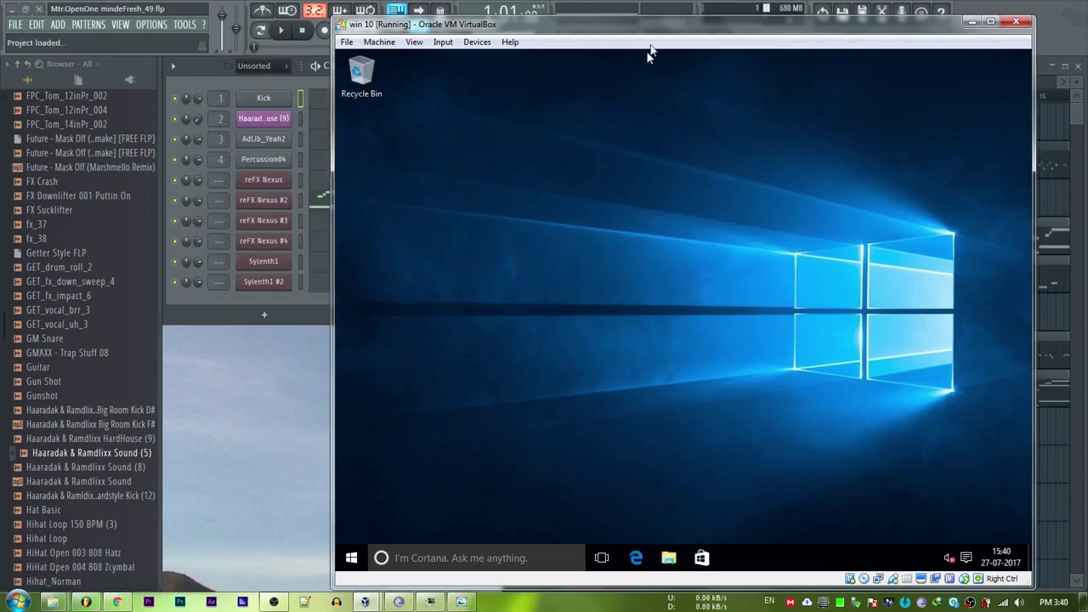
left_click_drag(669, 34, 659, 36)
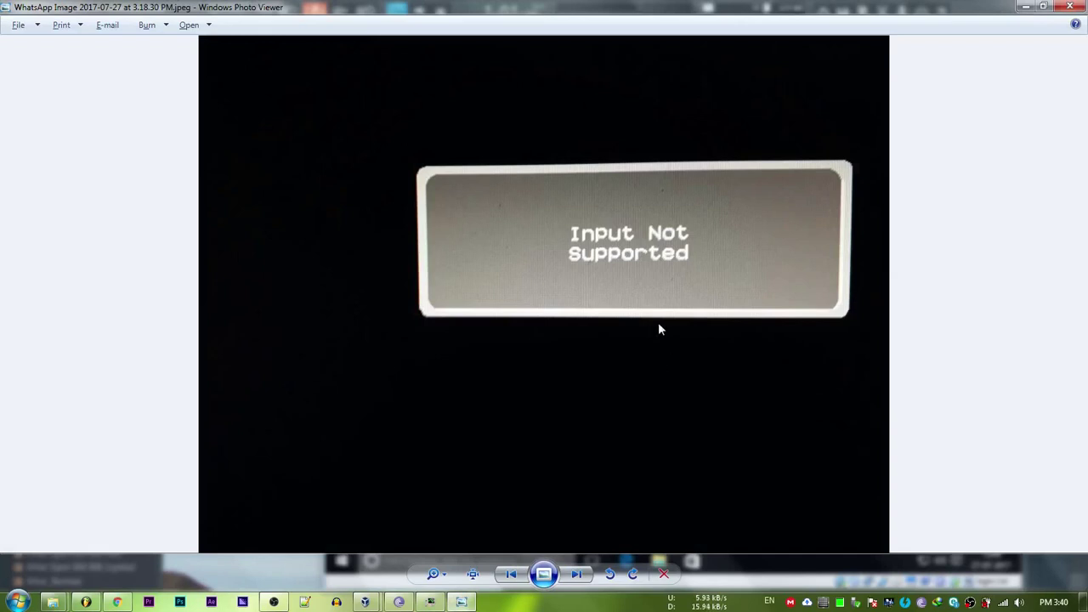
Look through the monitor error photos in Windows Photo Viewer, and return to the win 10 virtual machine
left_click(576, 574)
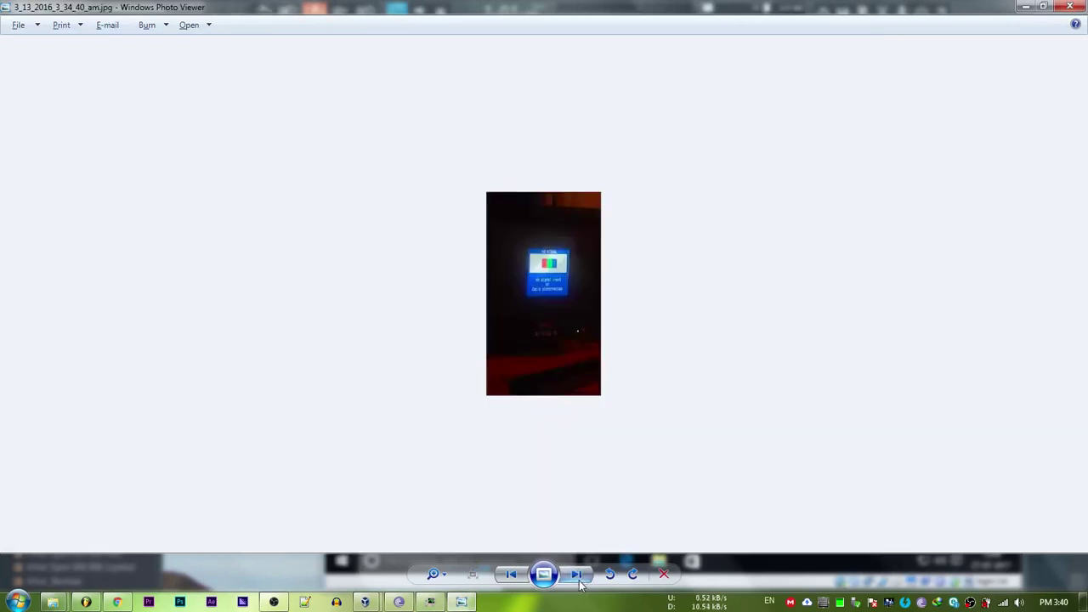
left_click(577, 574)
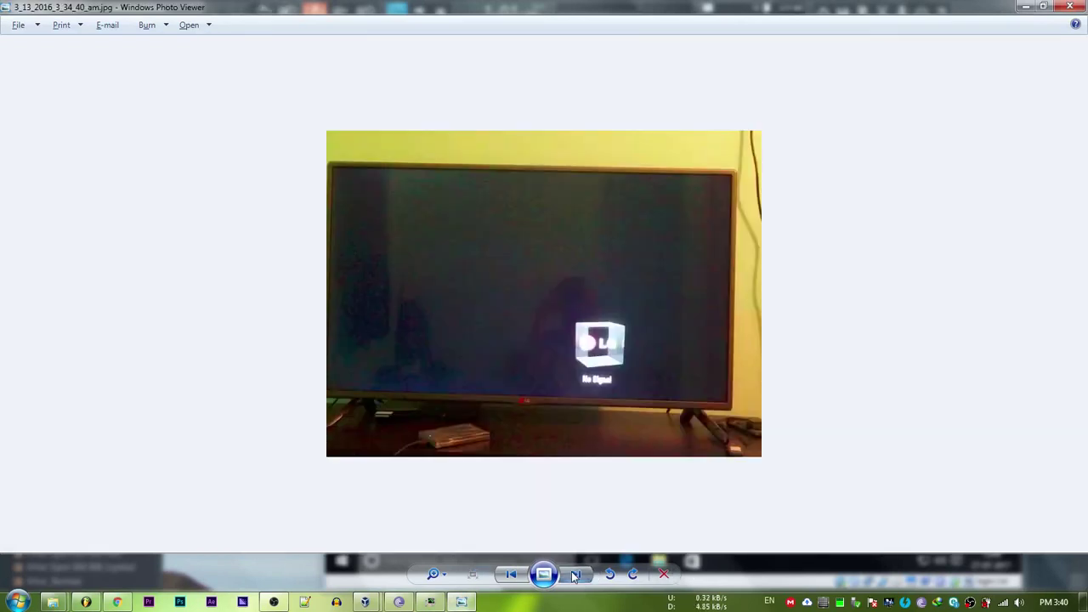
left_click(577, 574)
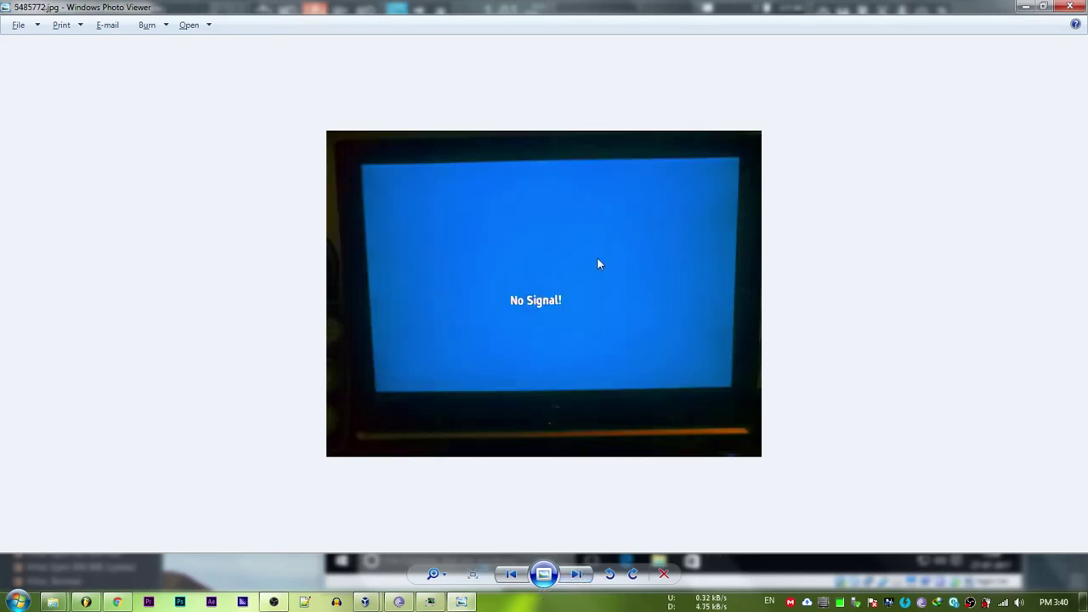
left_click(577, 574)
key("Right")
key("alt+F4")
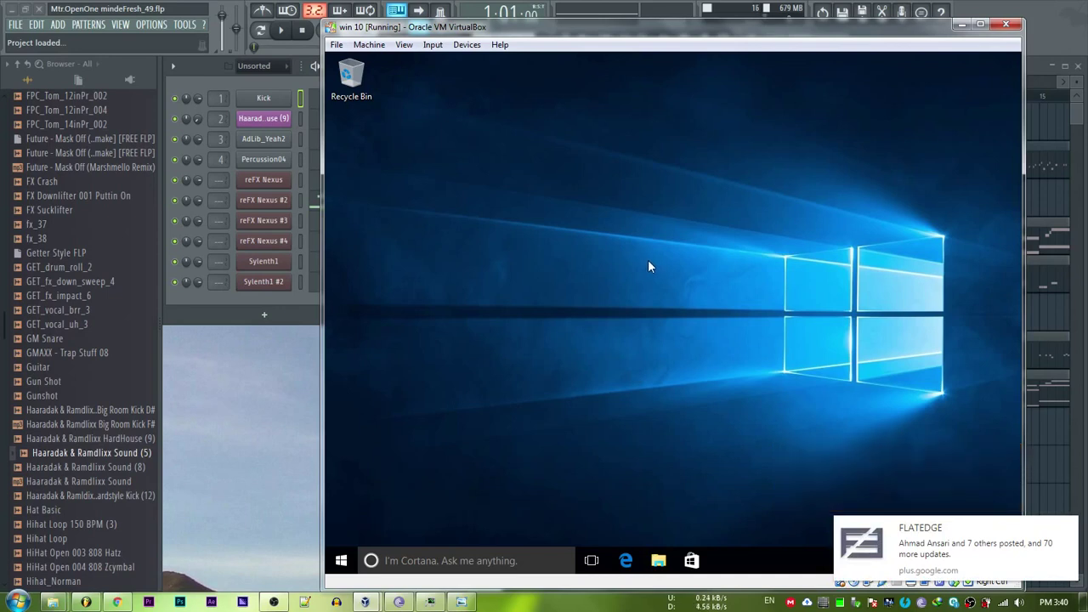
Open the display settings from the win 10 machine's desktop using keyboard navigation
right_click(649, 266)
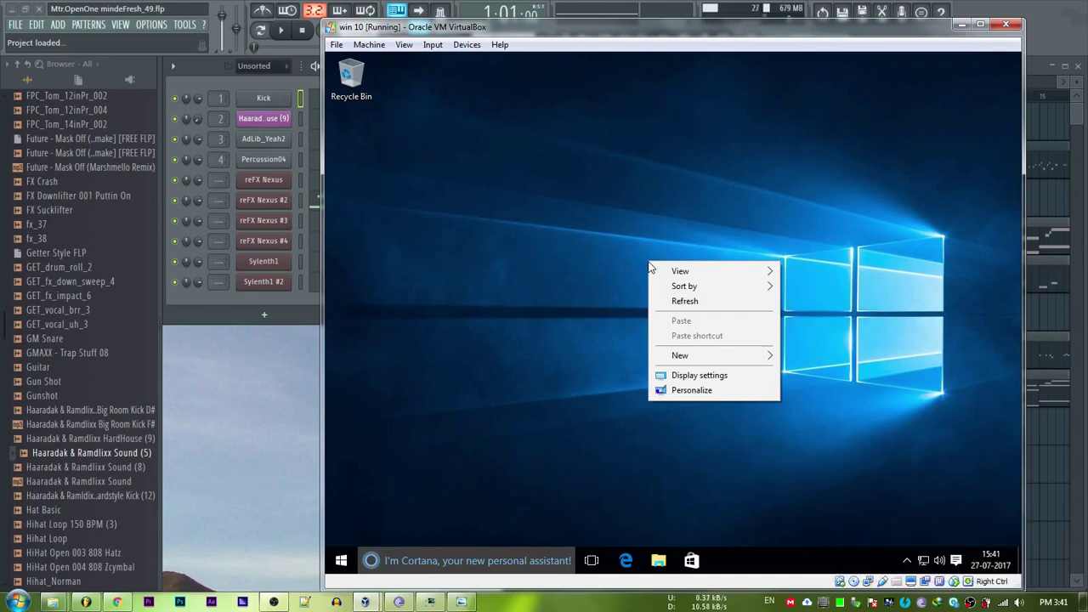
key("Up")
key("Up")
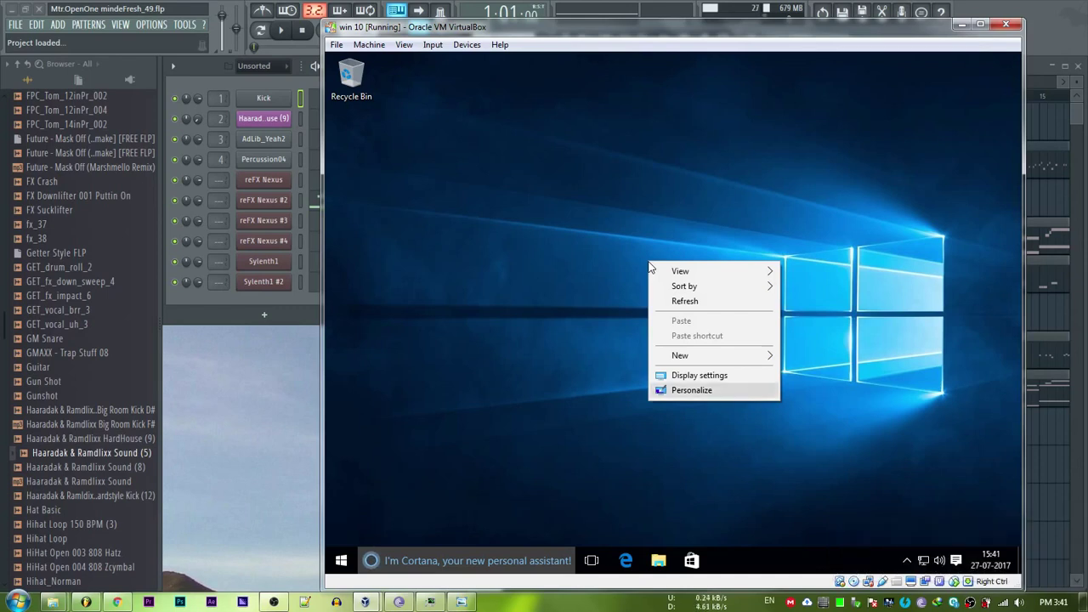
key("Return")
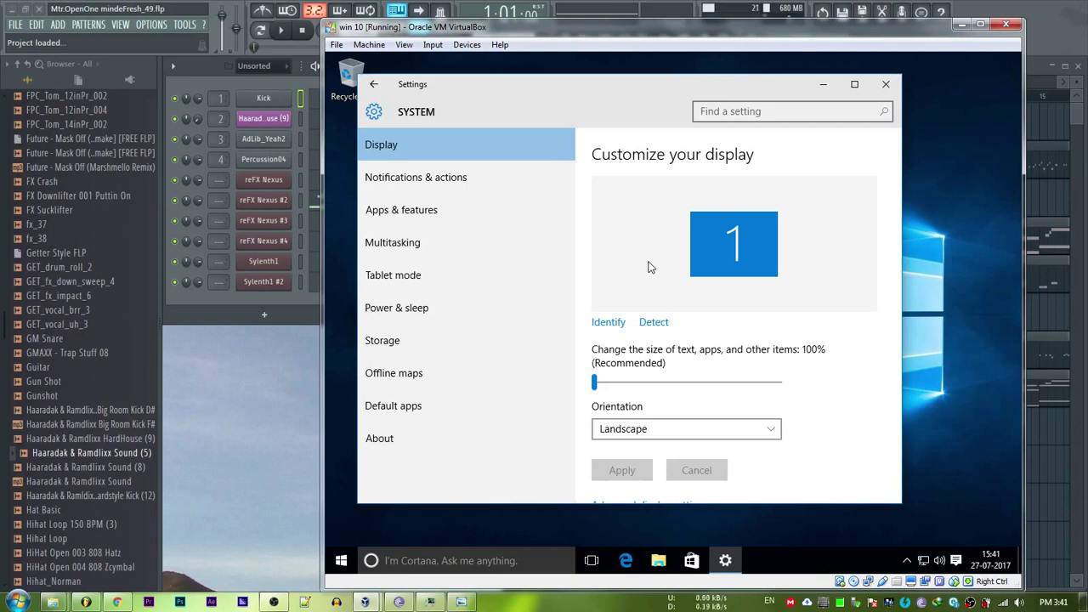
Move the keyboard focus through the Display page and open the advanced display settings
key("Tab")
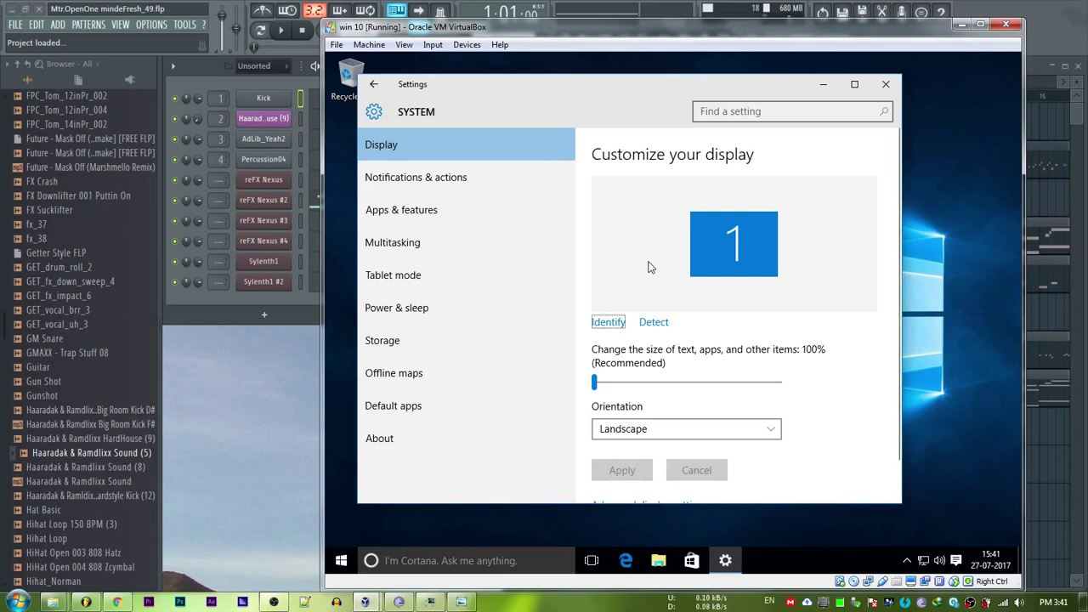
key("Tab")
key("Tab")
key("Tab")
key("Tab")
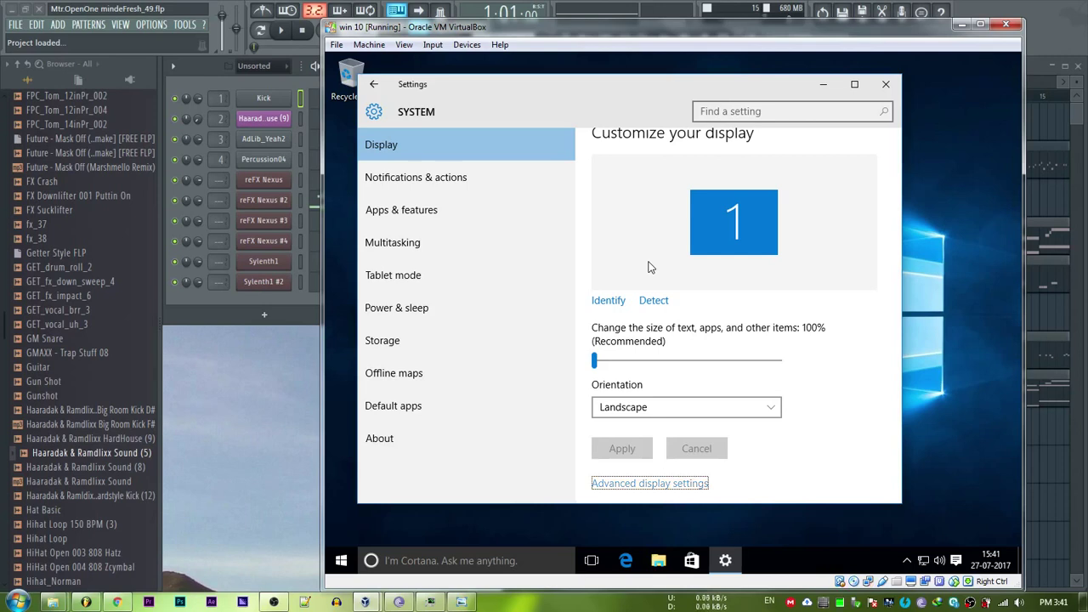
key("Return")
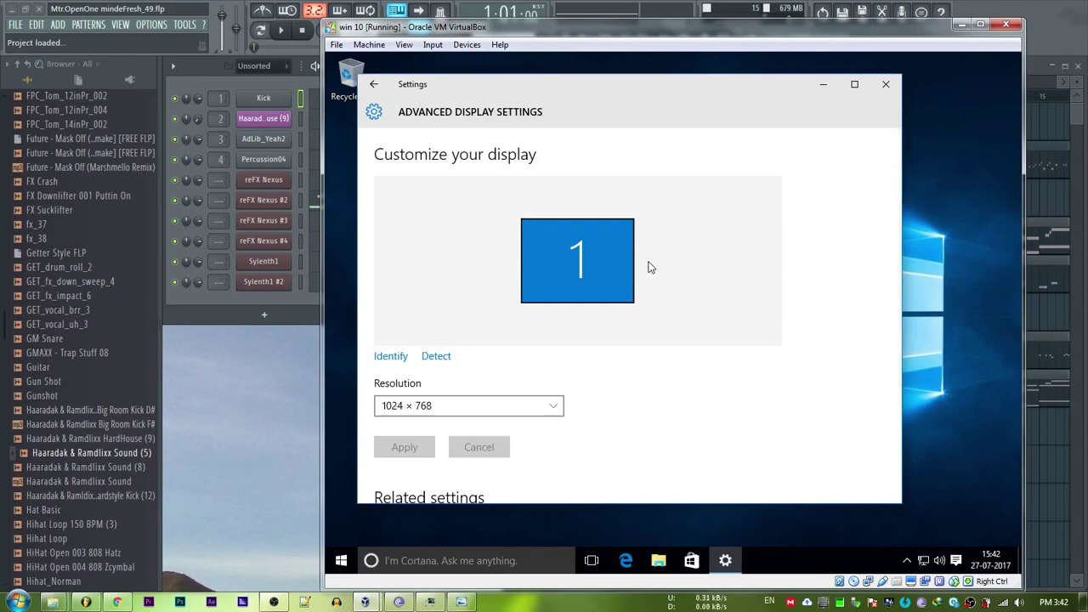
Set the win 10 machine's resolution to 800 × 600, apply it, and revert at the confirmation prompt
key("Tab")
key("Tab")
key("Tab")
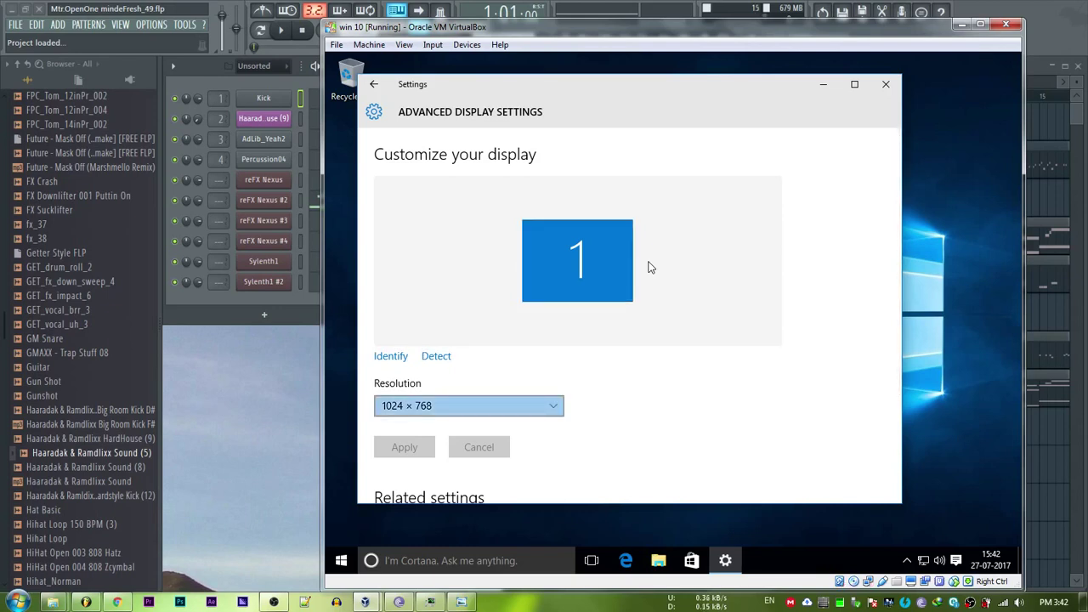
key("space")
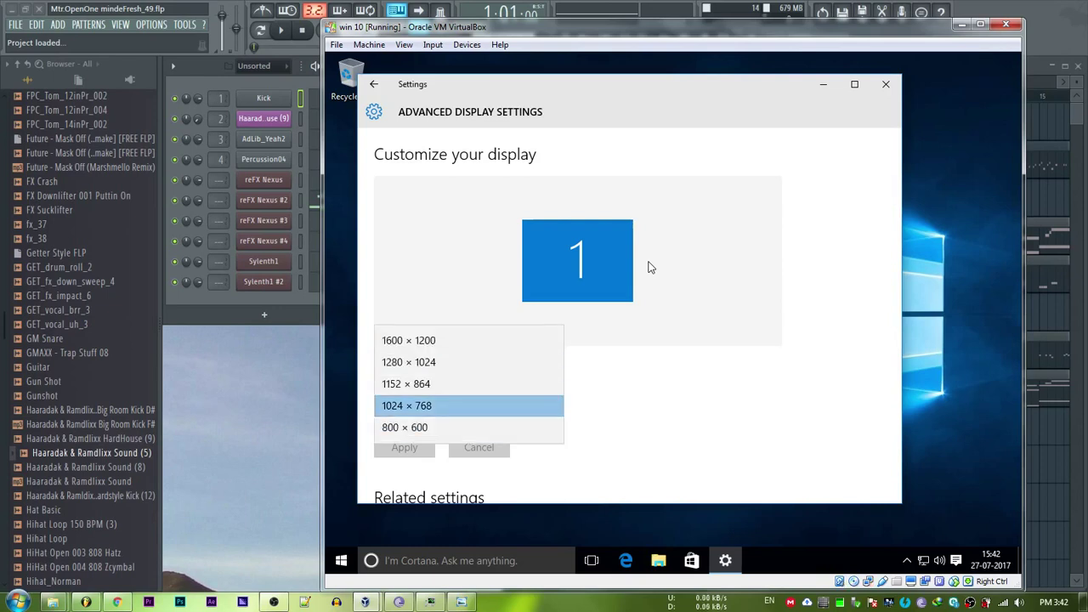
key("Down")
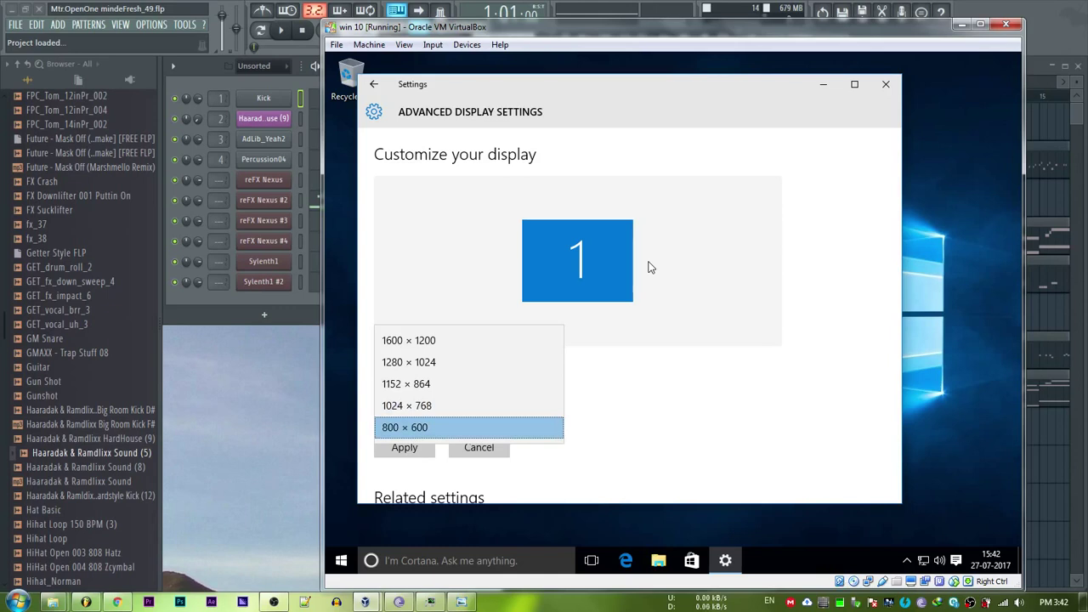
key("Return")
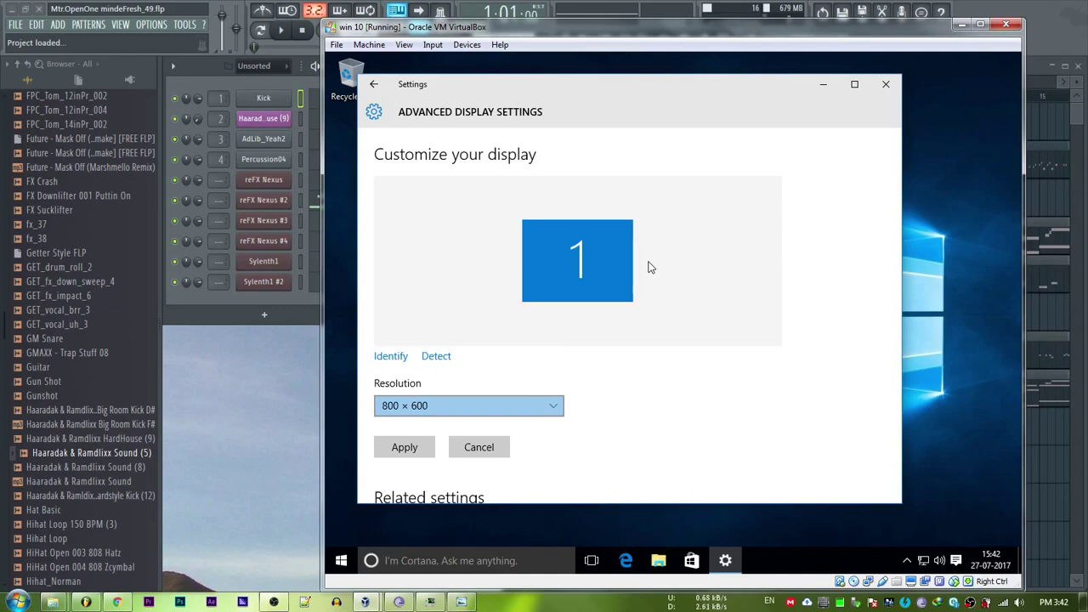
key("Tab")
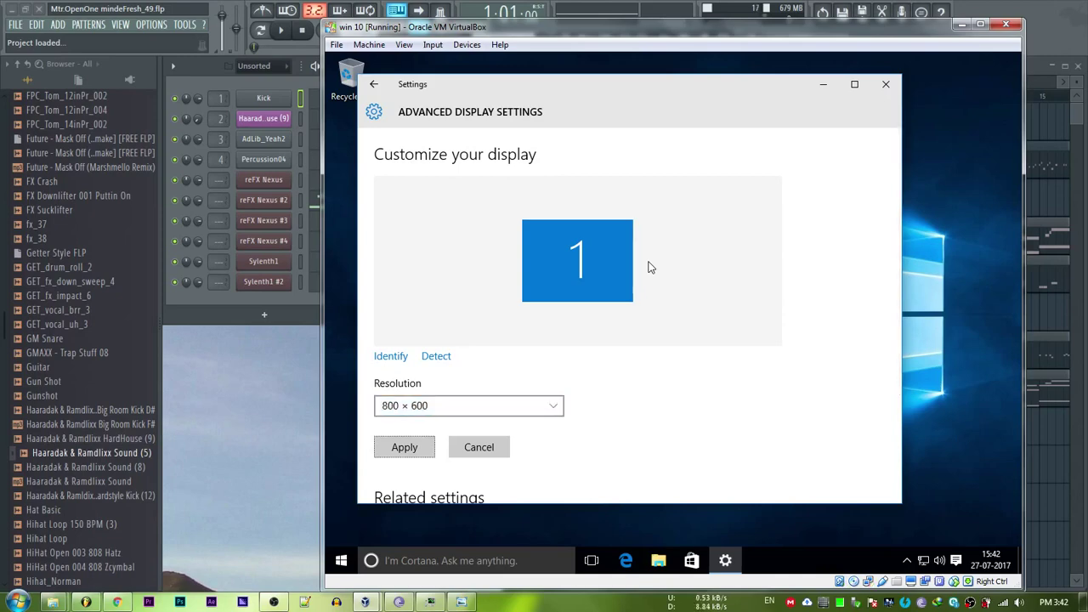
key("Return")
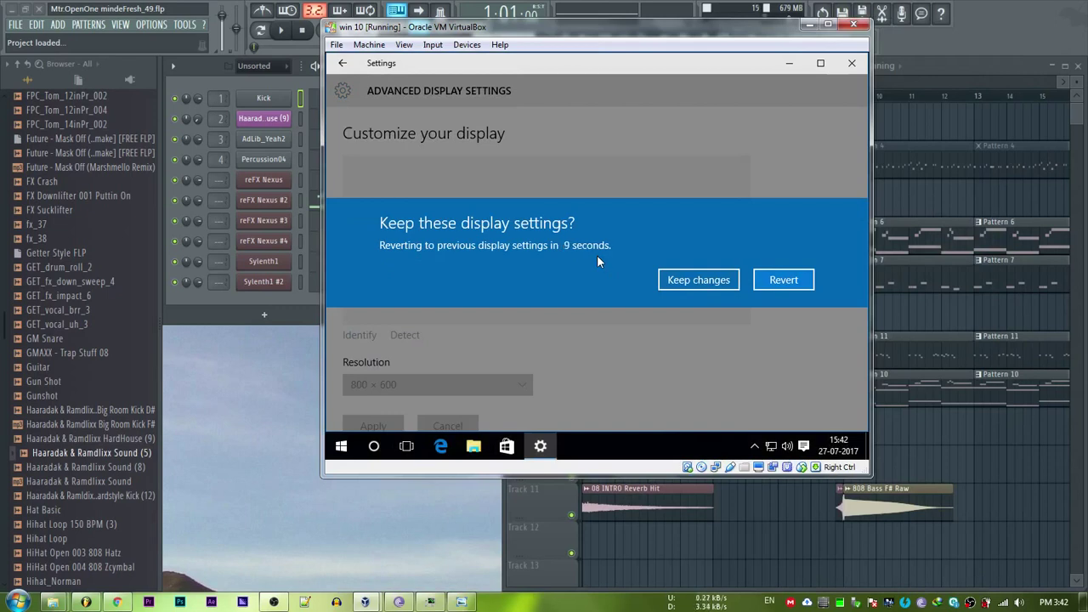
key("Return")
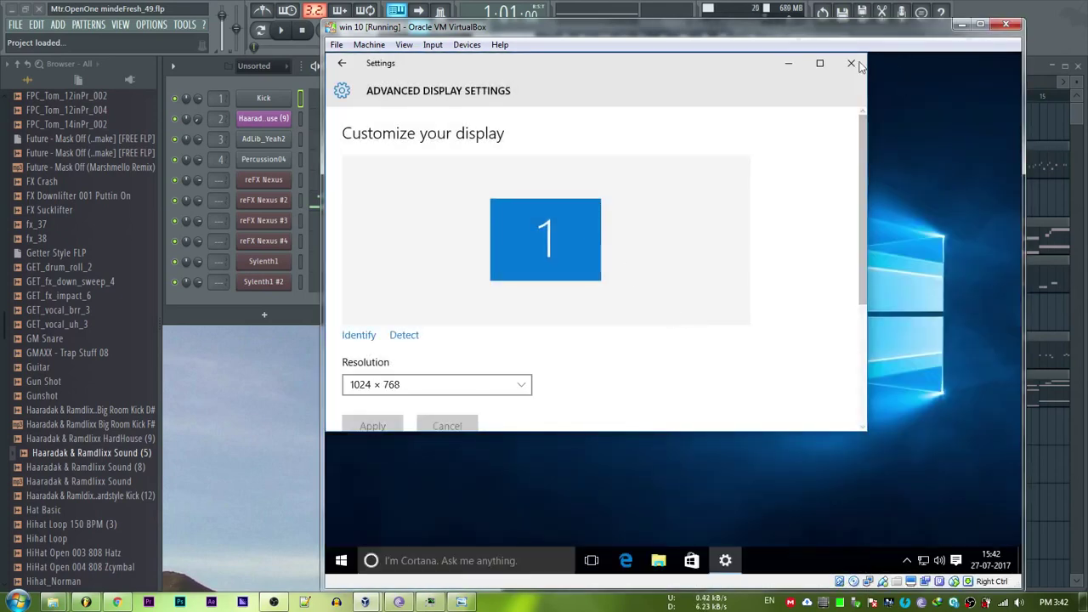
Close the Settings window and refresh the win 10 desktop
left_click(851, 62)
right_click(720, 174)
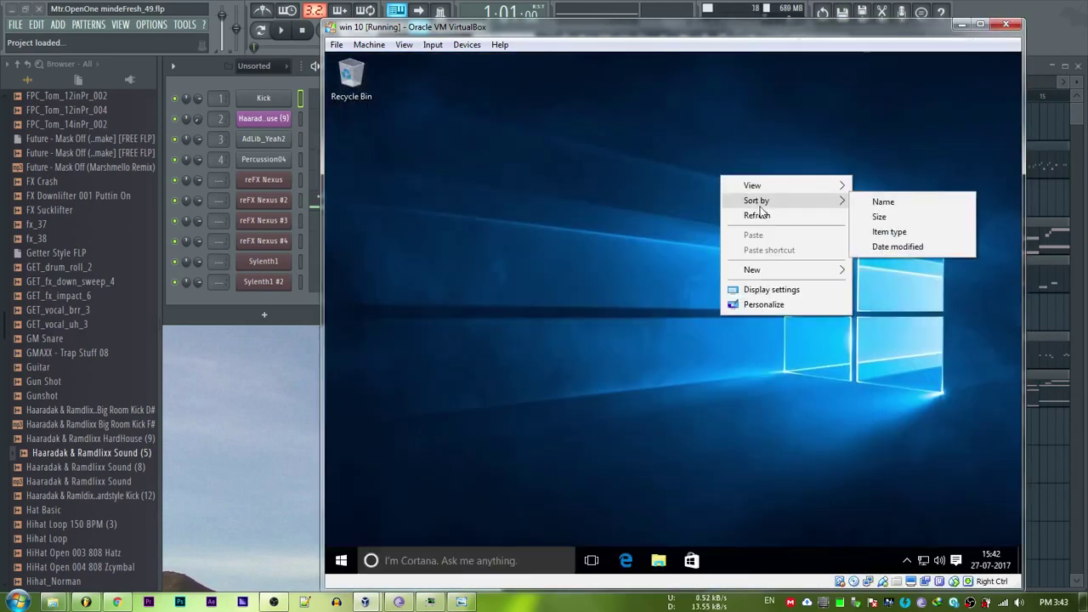
left_click(762, 213)
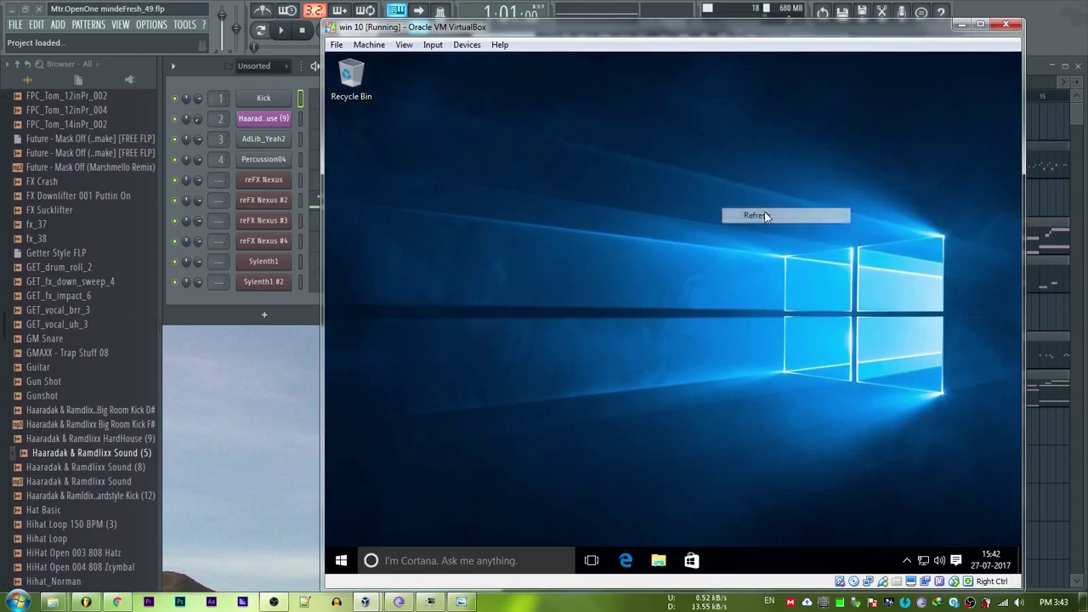
Close the win 10 virtual machine with the Power off the machine option
left_click(340, 563)
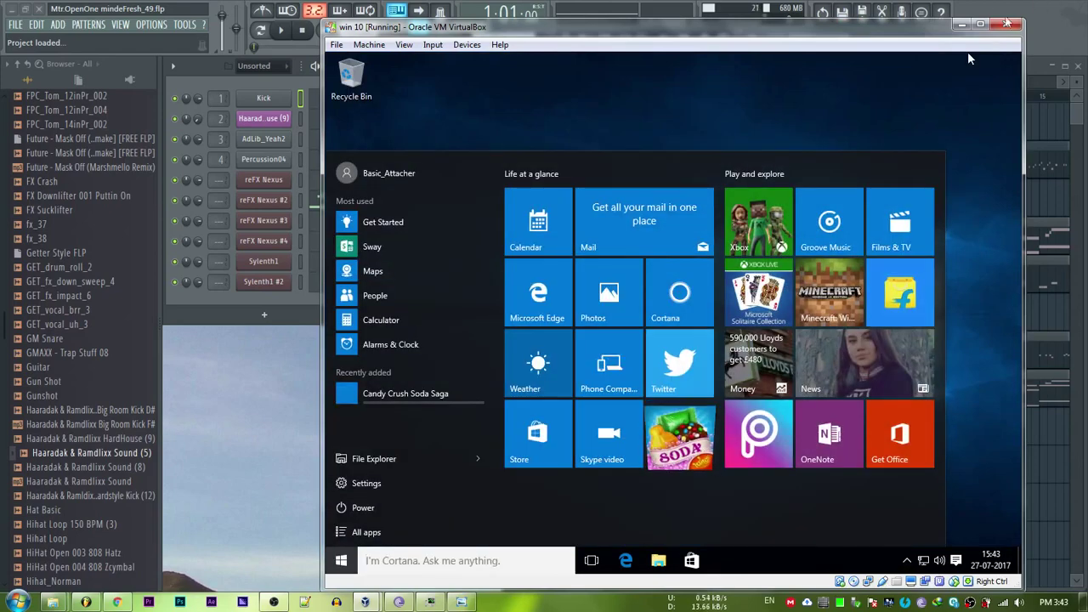
left_click(1007, 26)
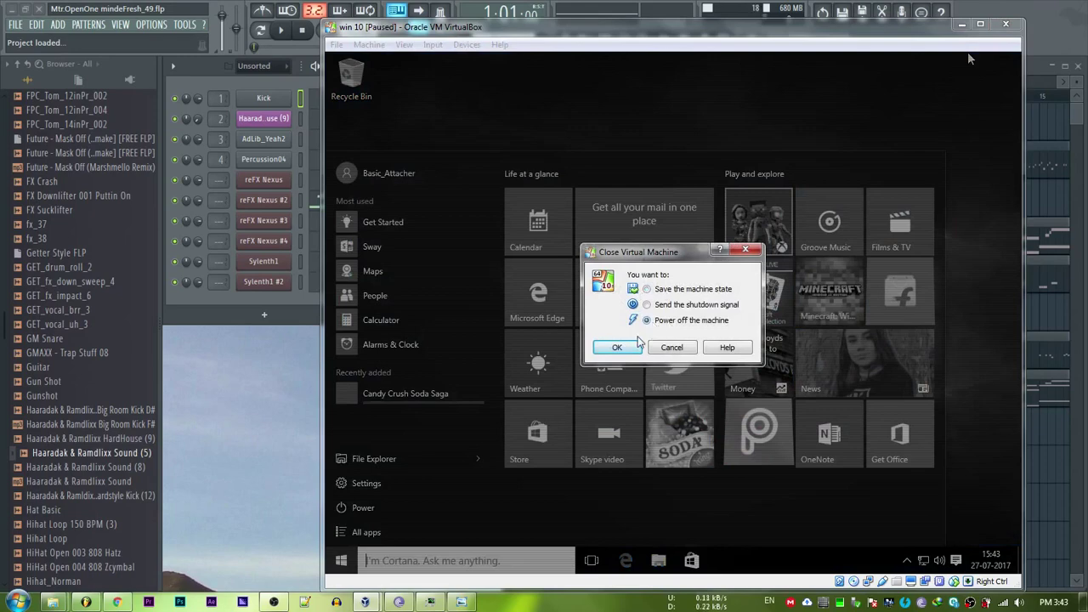
left_click(632, 350)
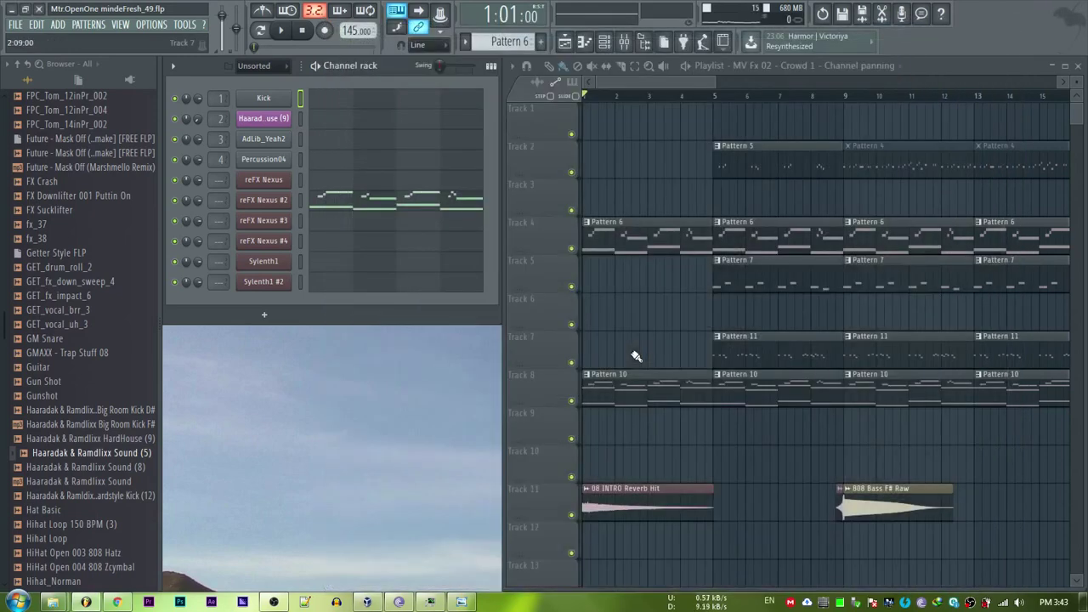
Play the FL Studio playlist's LEAD section from bar 23, and stop playback
left_click_drag(655, 81, 941, 97)
left_click(704, 97)
left_click(734, 168)
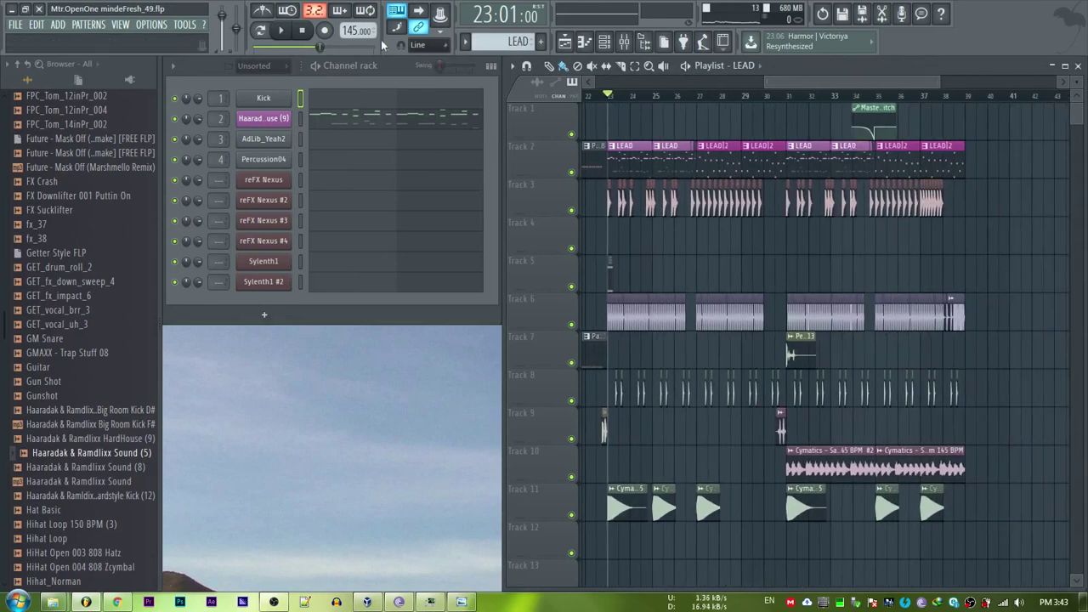
left_click(282, 31)
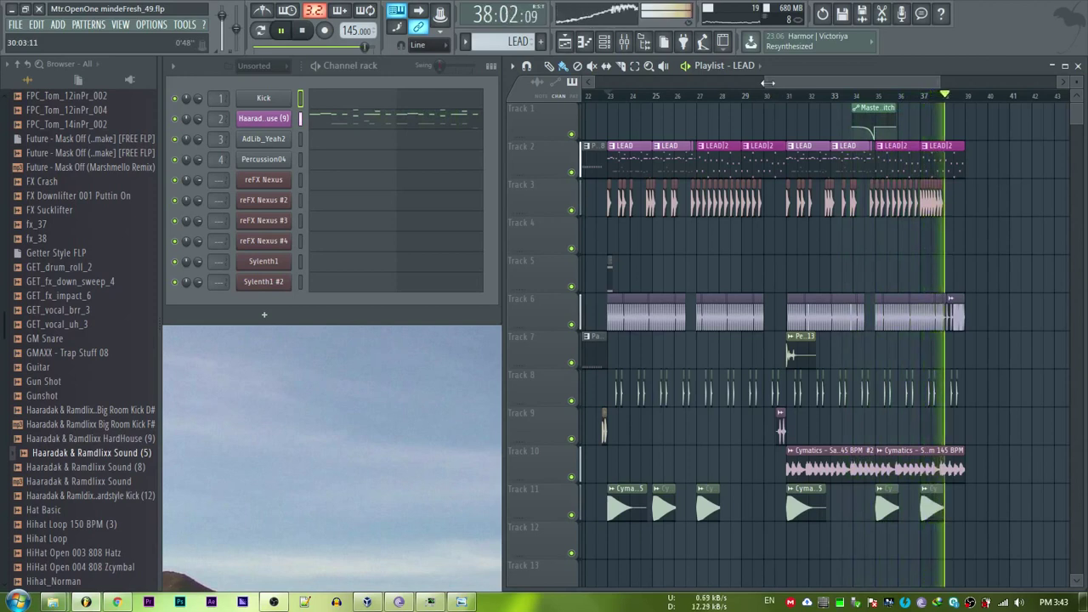
key("space")
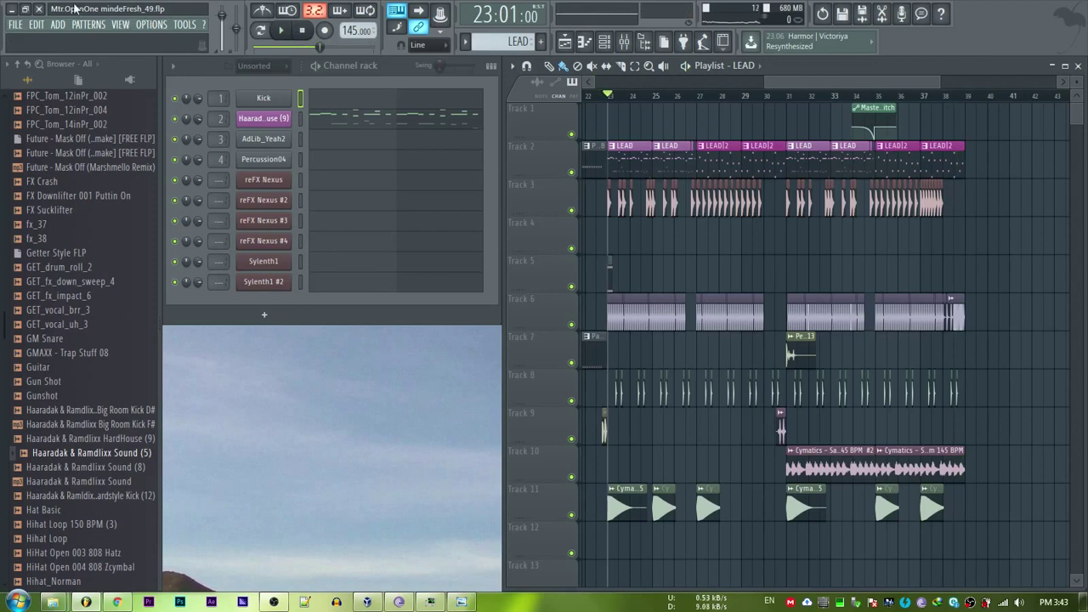
Close FL Studio and answer its closing prompt
left_click(38, 8)
left_click(604, 340)
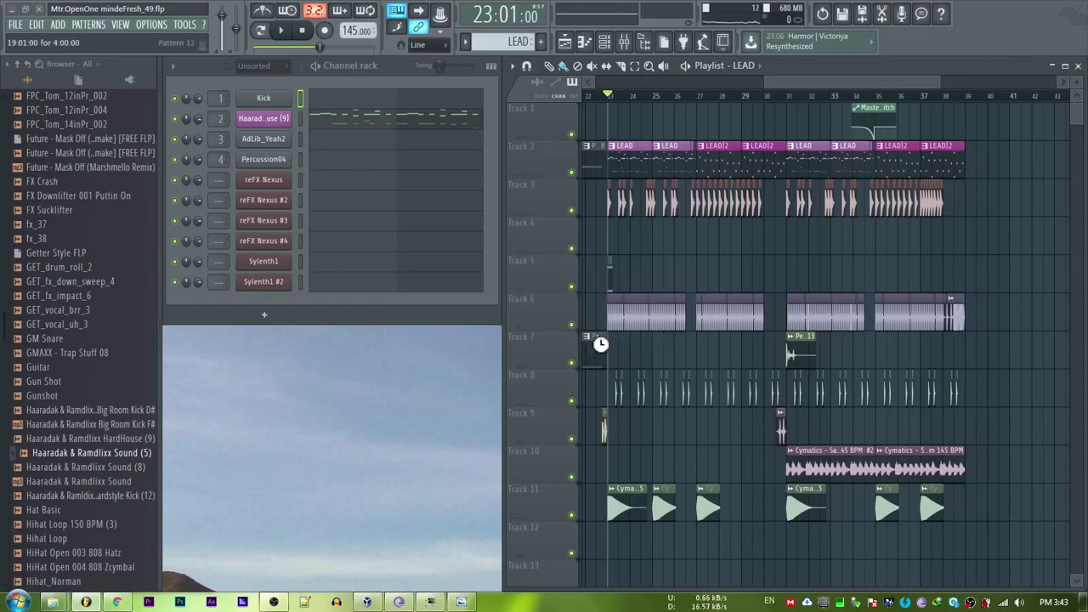